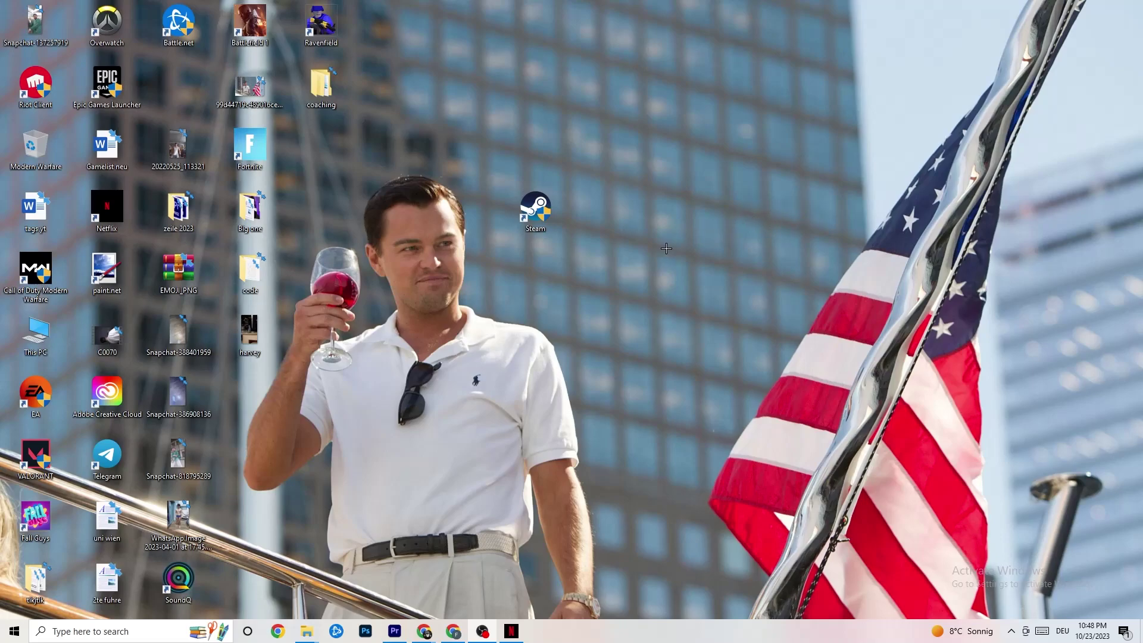
# Open Settings from the Start menu and go to Update & Security's Windows Update page.
pyautogui.click(12, 632)
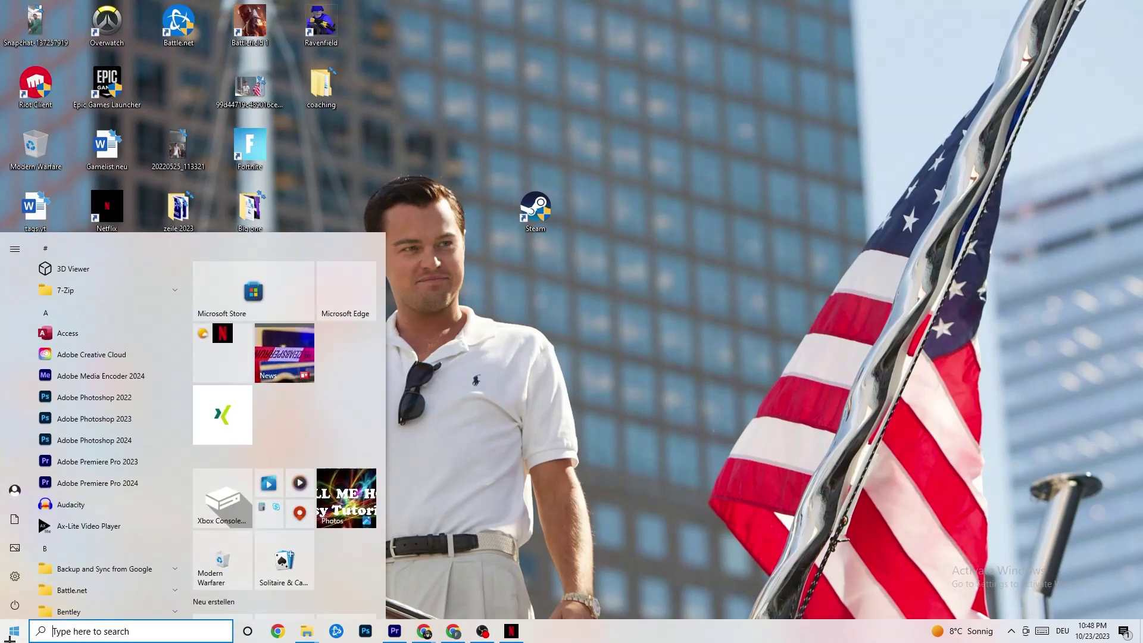
pyautogui.click(15, 576)
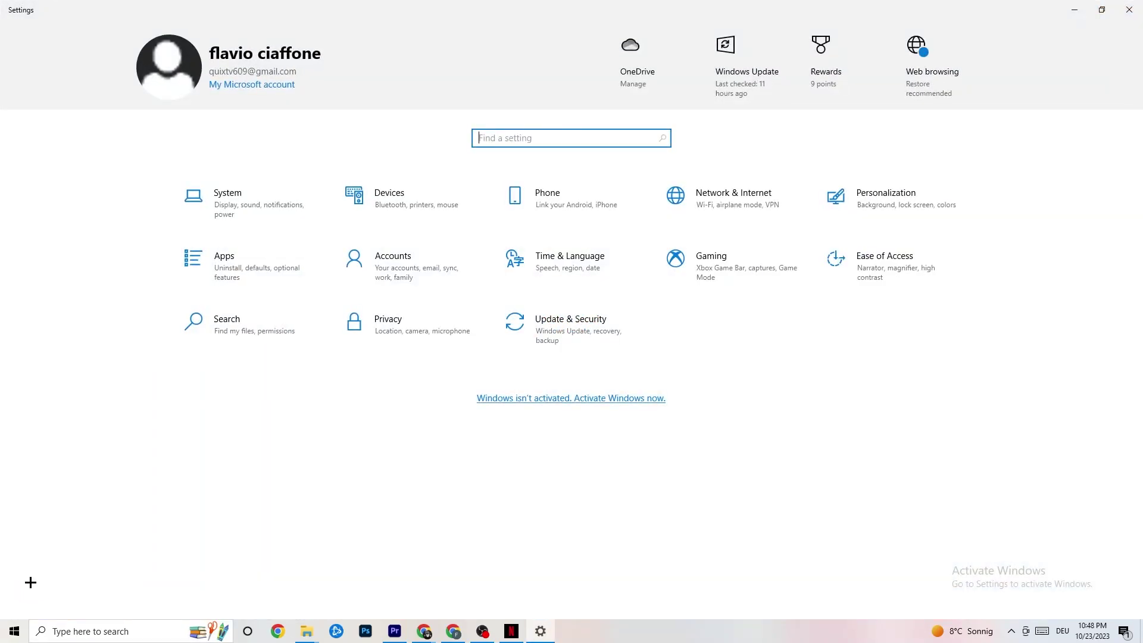
pyautogui.click(552, 345)
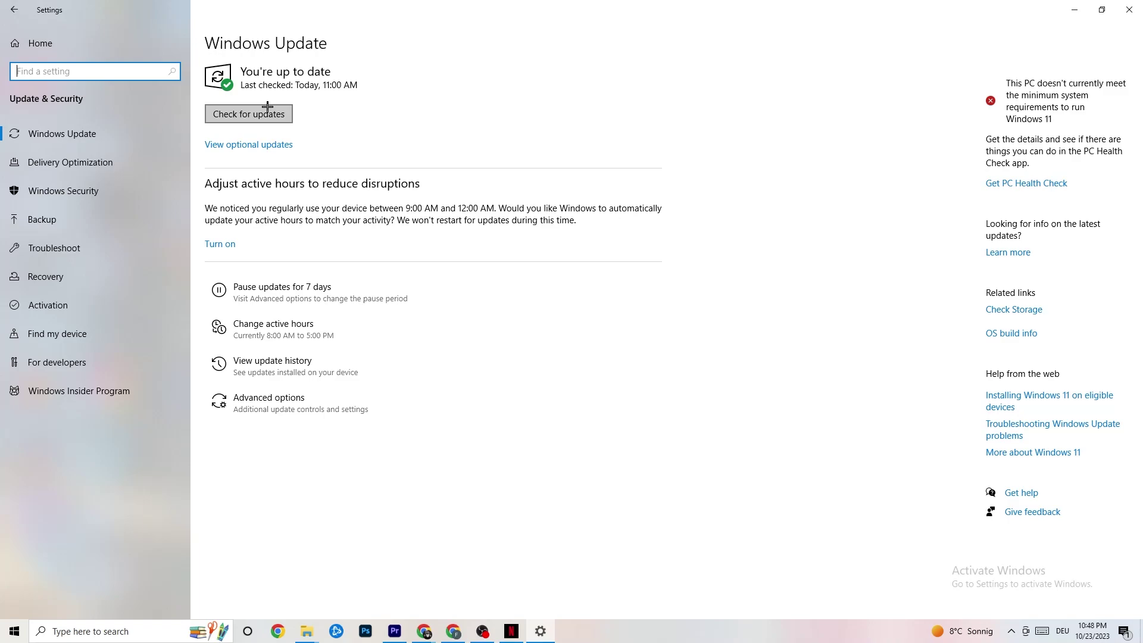
# View the Troubleshoot page, then minimize the Settings window to reveal the desktop.
pyautogui.click(352, 78)
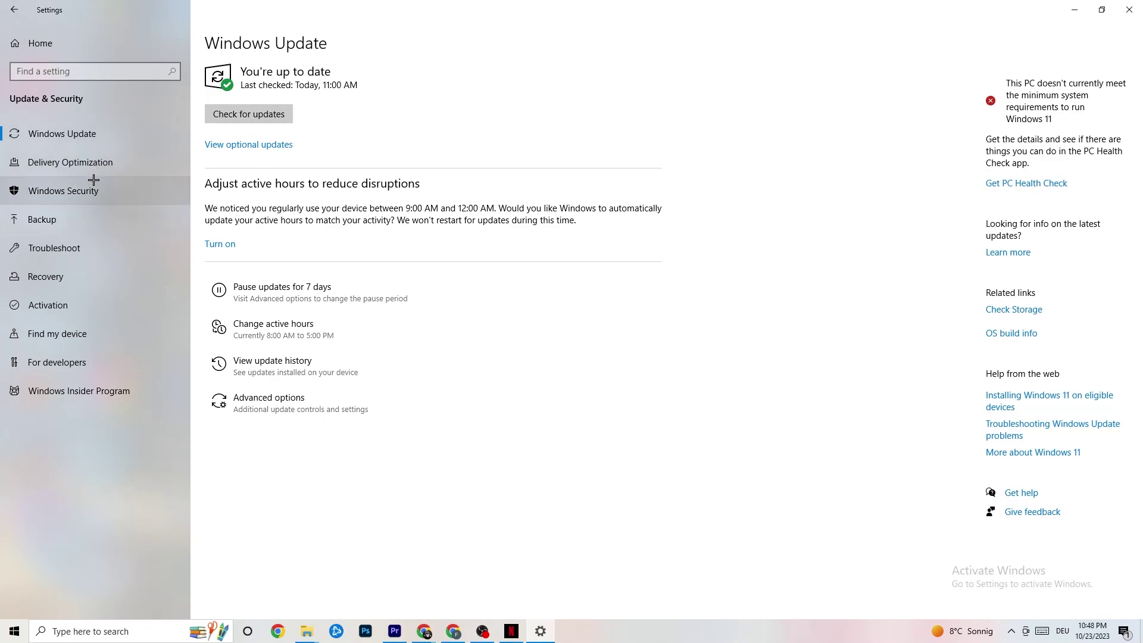
pyautogui.click(70, 250)
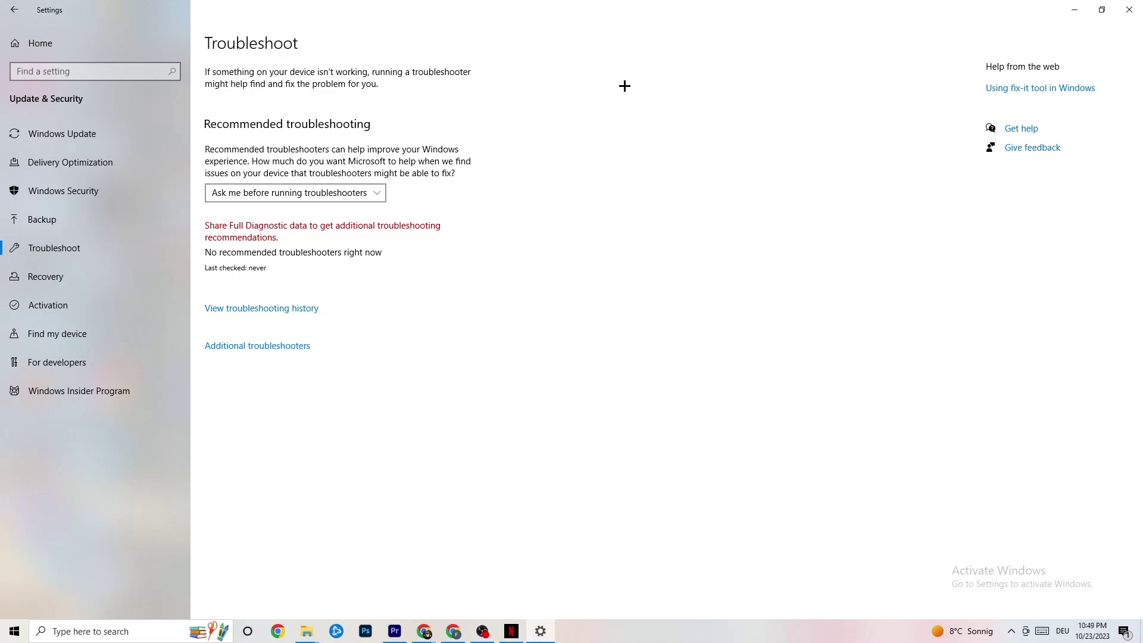
pyautogui.click(1074, 9)
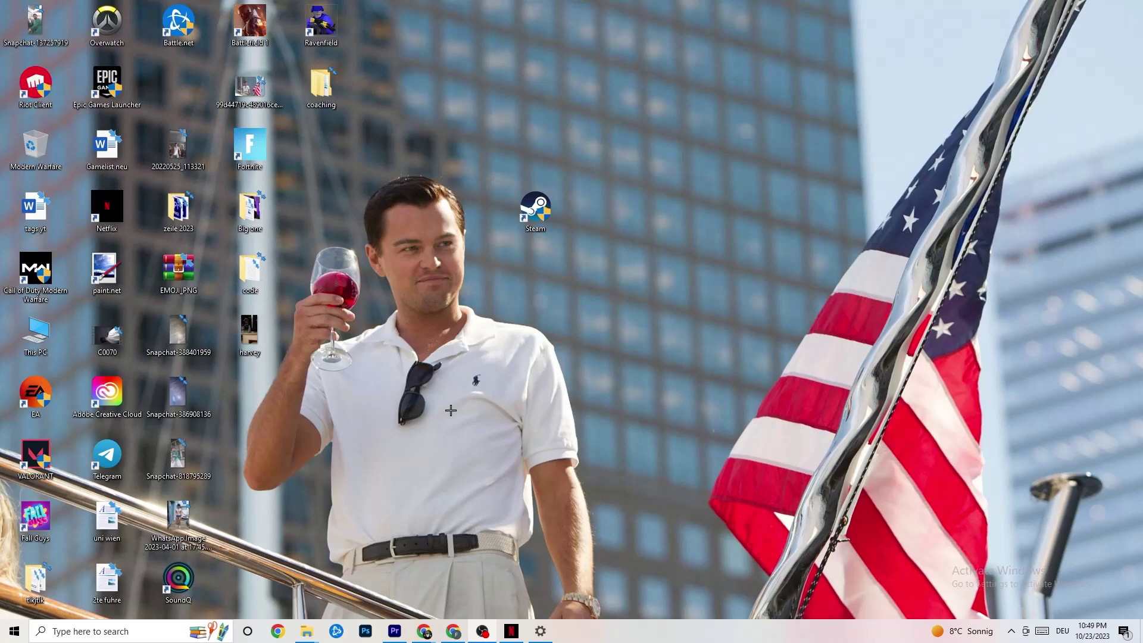
# Nudge the Steam shortcut lower, open and dismiss its context menu, then move it back up.
pyautogui.moveTo(533, 212); pyautogui.dragTo(547, 249)
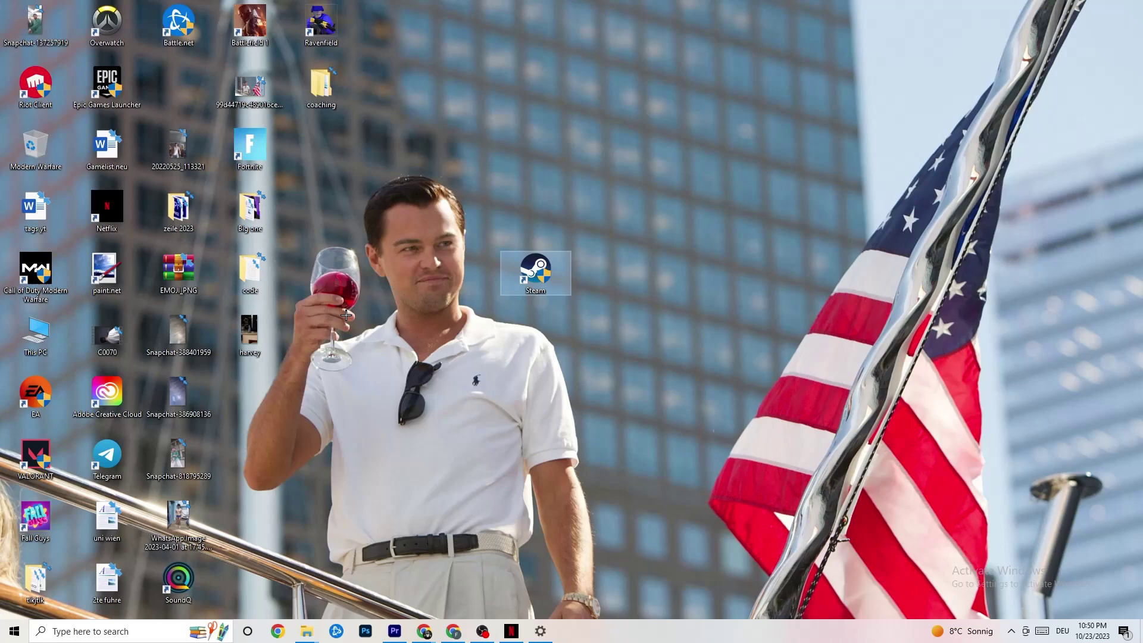
pyautogui.rightClick(542, 269)
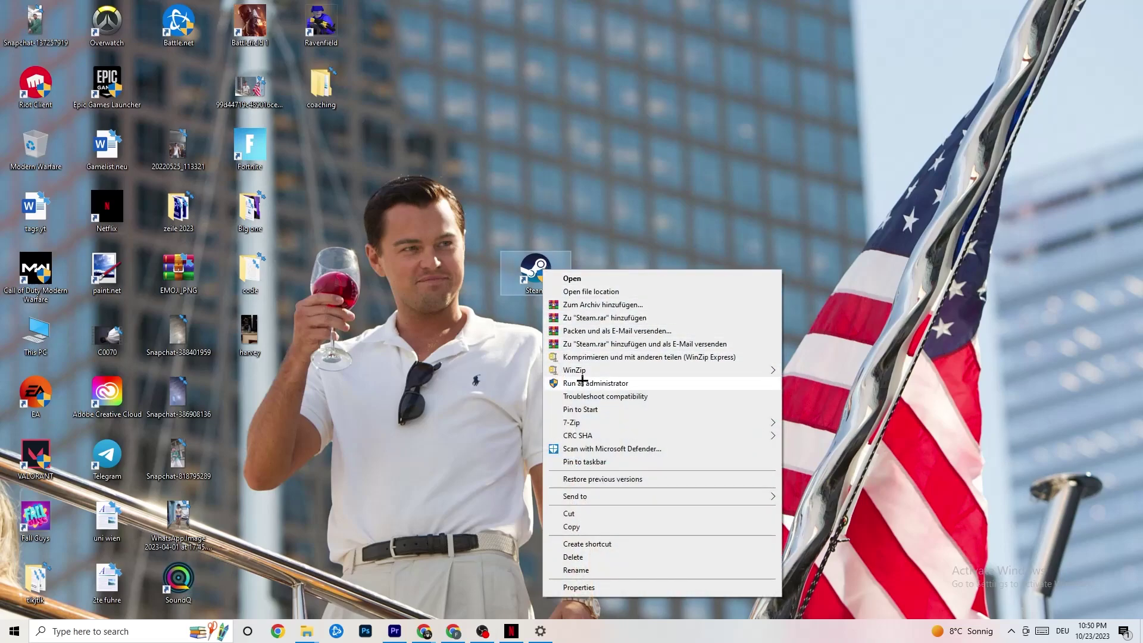
pyautogui.click(446, 359)
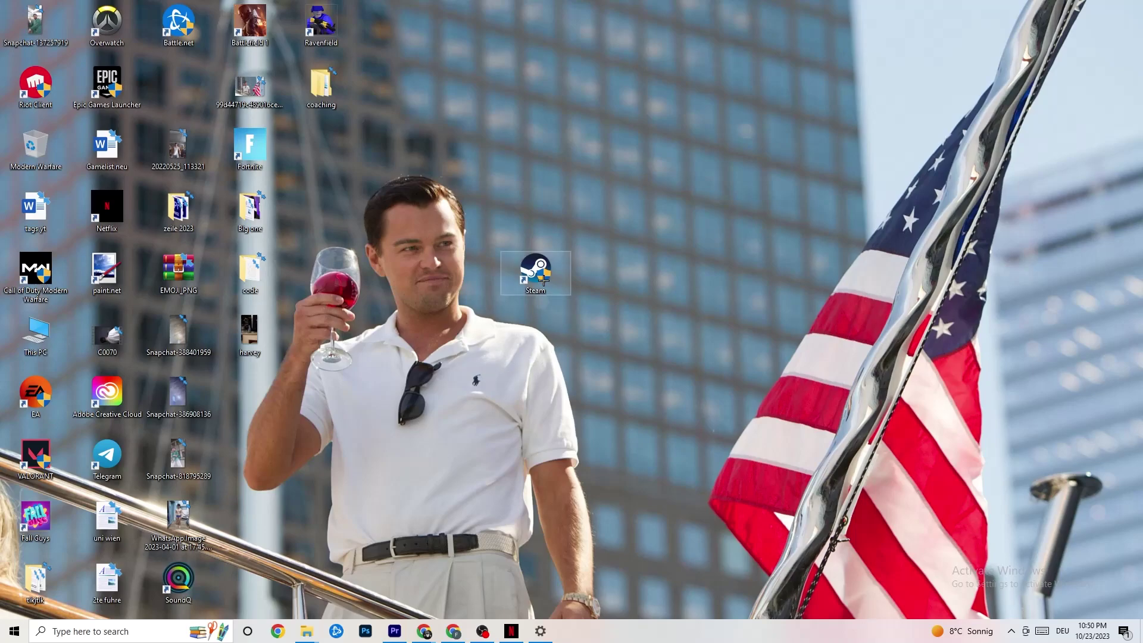
pyautogui.moveTo(526, 269); pyautogui.dragTo(524, 205)
# Open the Steam shortcut's Properties and move the dialog up and to the left.
pyautogui.rightClick(524, 205)
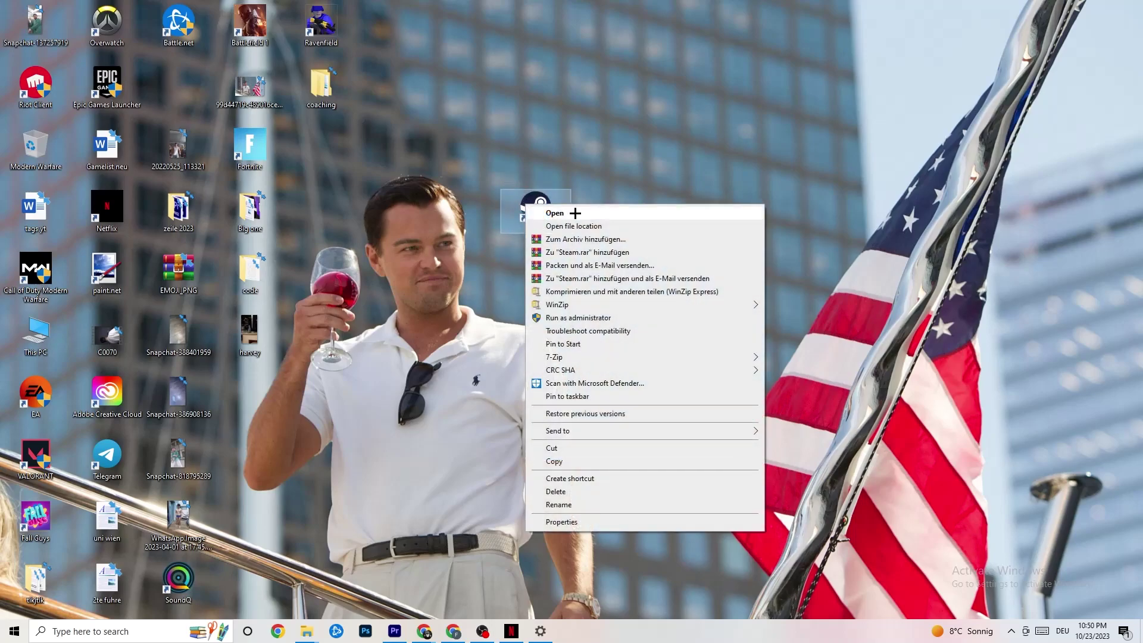
pyautogui.click(570, 522)
pyautogui.moveTo(617, 217); pyautogui.dragTo(557, 105)
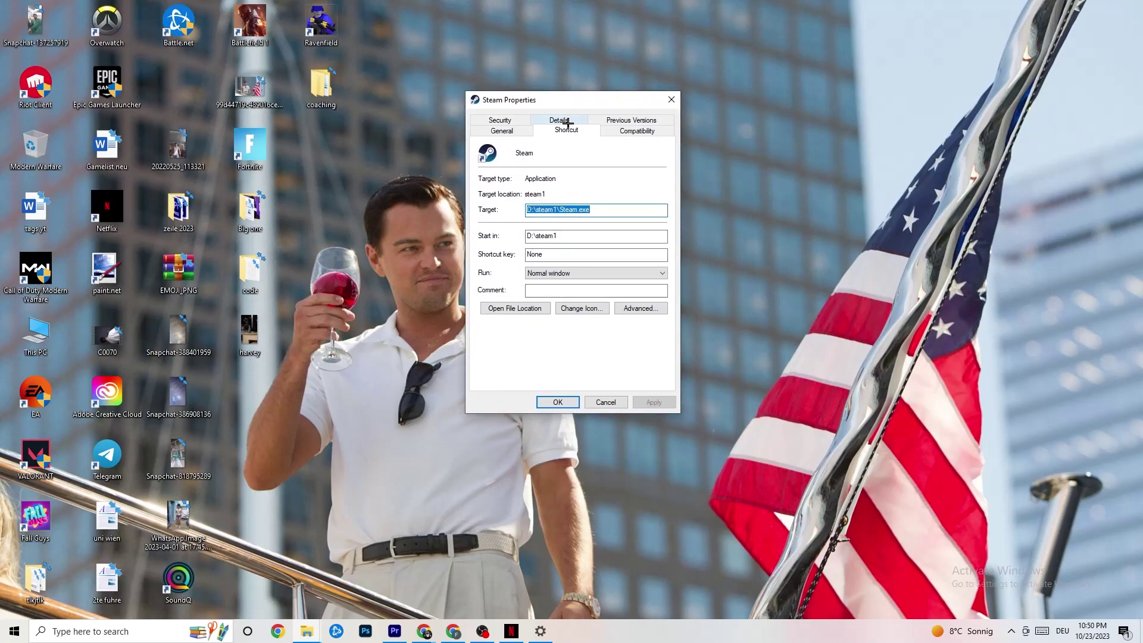
# On Steam's Compatibility tab, keep Windows 8 mode with Run as administrator, and confirm with OK.
pyautogui.click(632, 131)
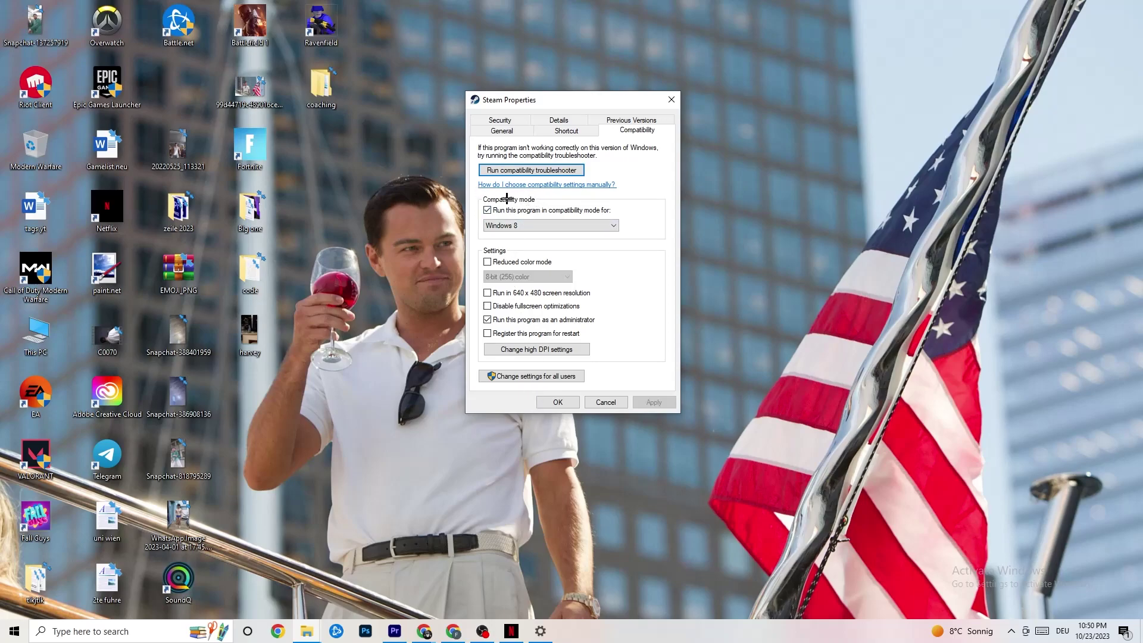
pyautogui.click(579, 223)
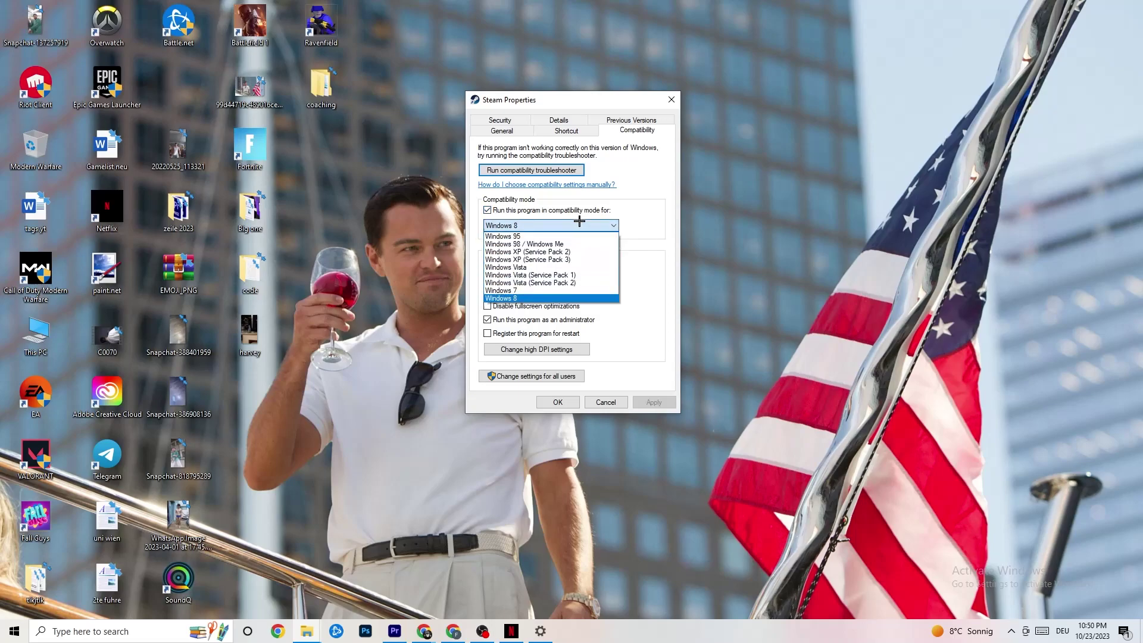
pyautogui.click(561, 298)
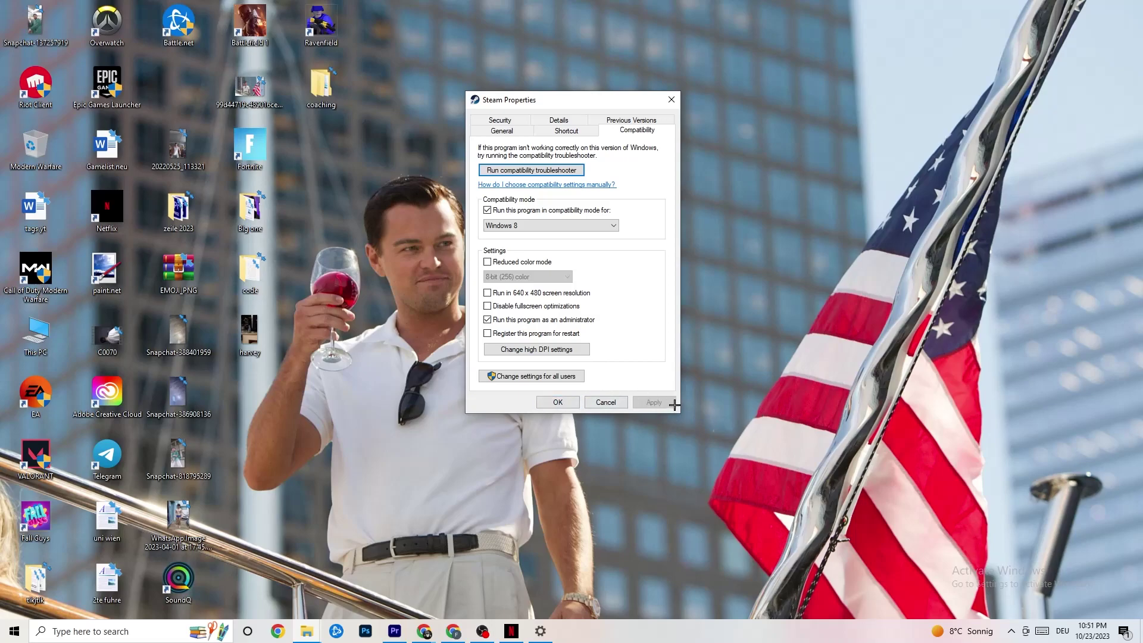
pyautogui.click(559, 403)
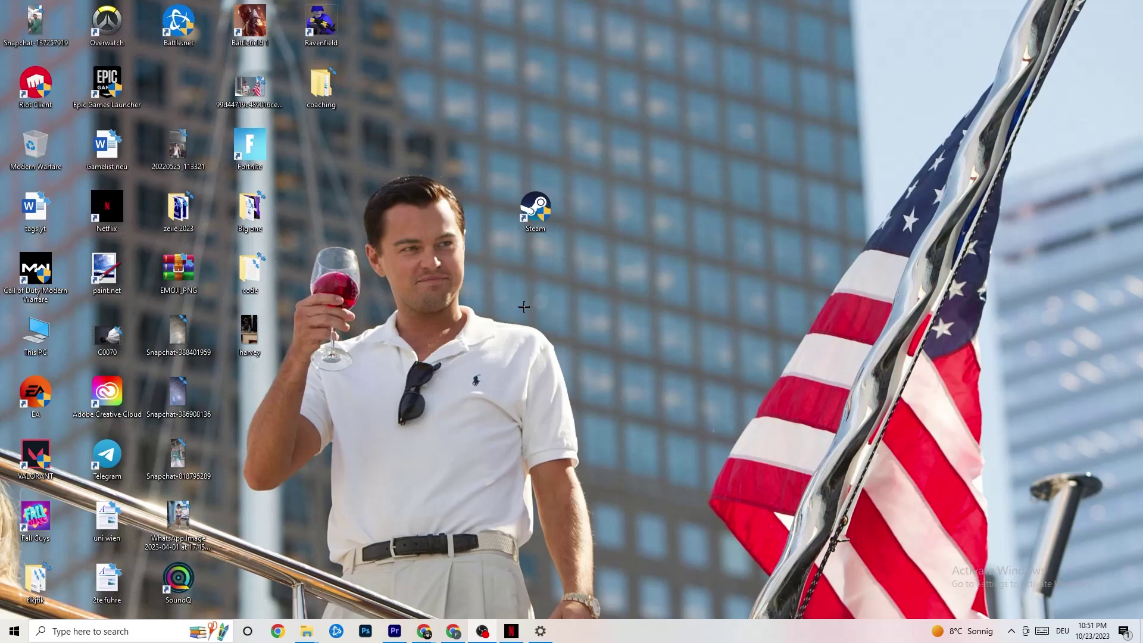
# Select the Steam shortcut, then open and dismiss its context menu without running it.
pyautogui.click(534, 230)
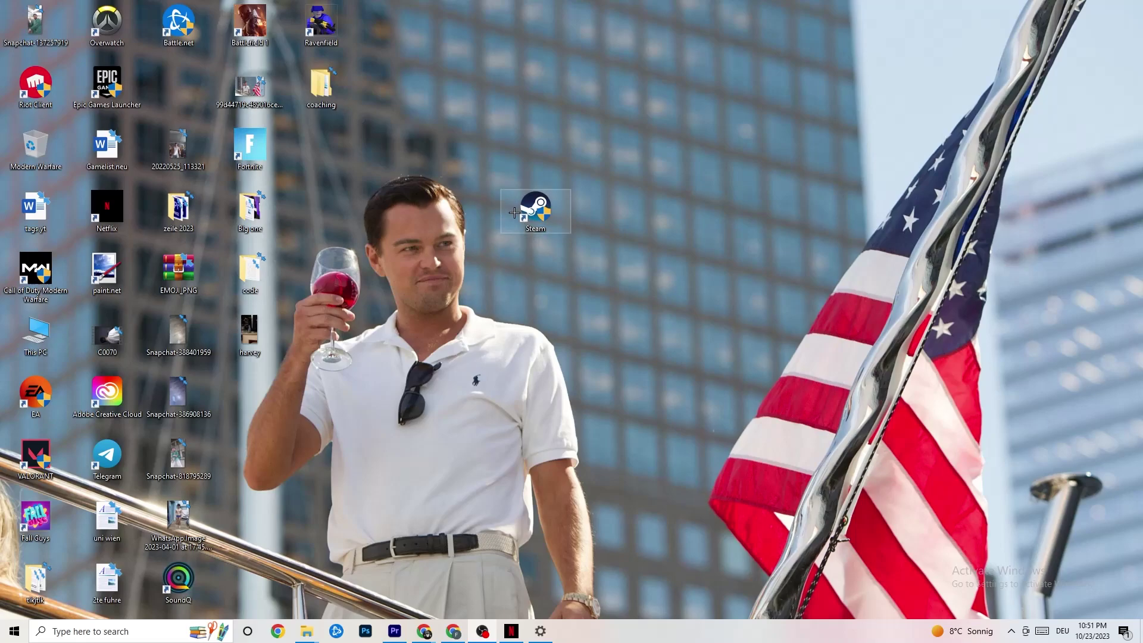
pyautogui.rightClick(514, 212)
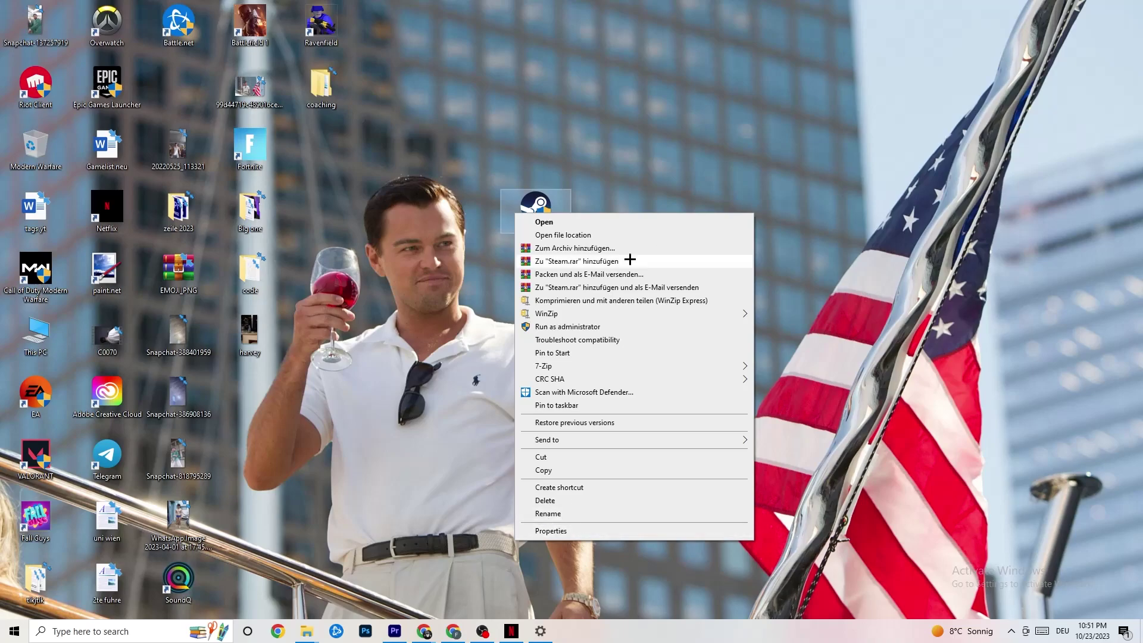
pyautogui.click(420, 261)
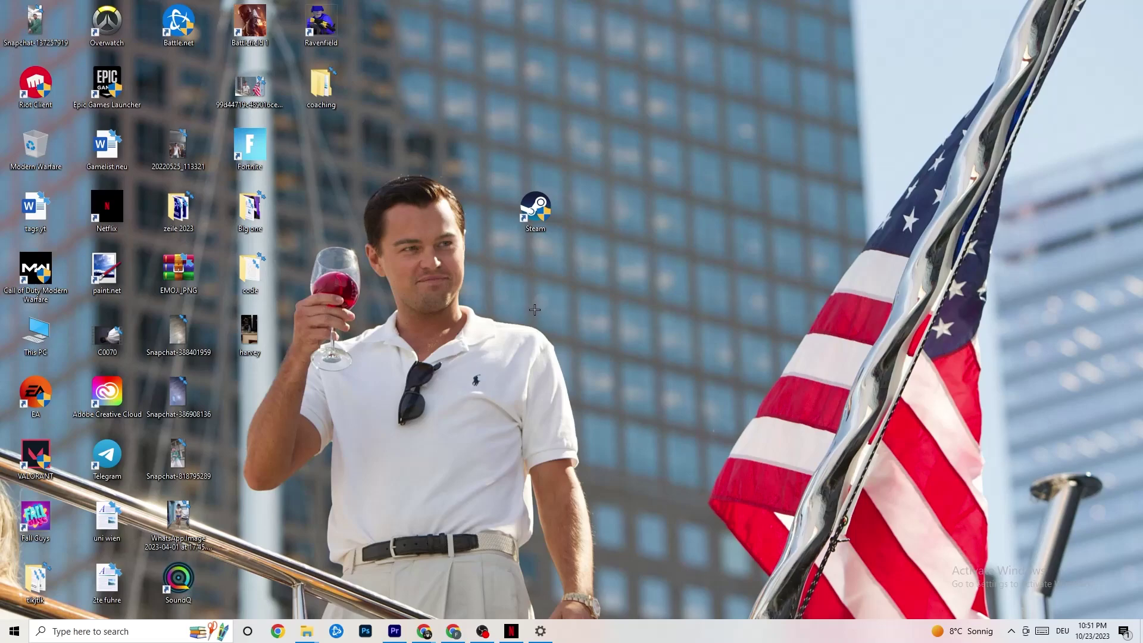
# Restore Settings from the taskbar and open System > Display from the Home page.
pyautogui.click(14, 631)
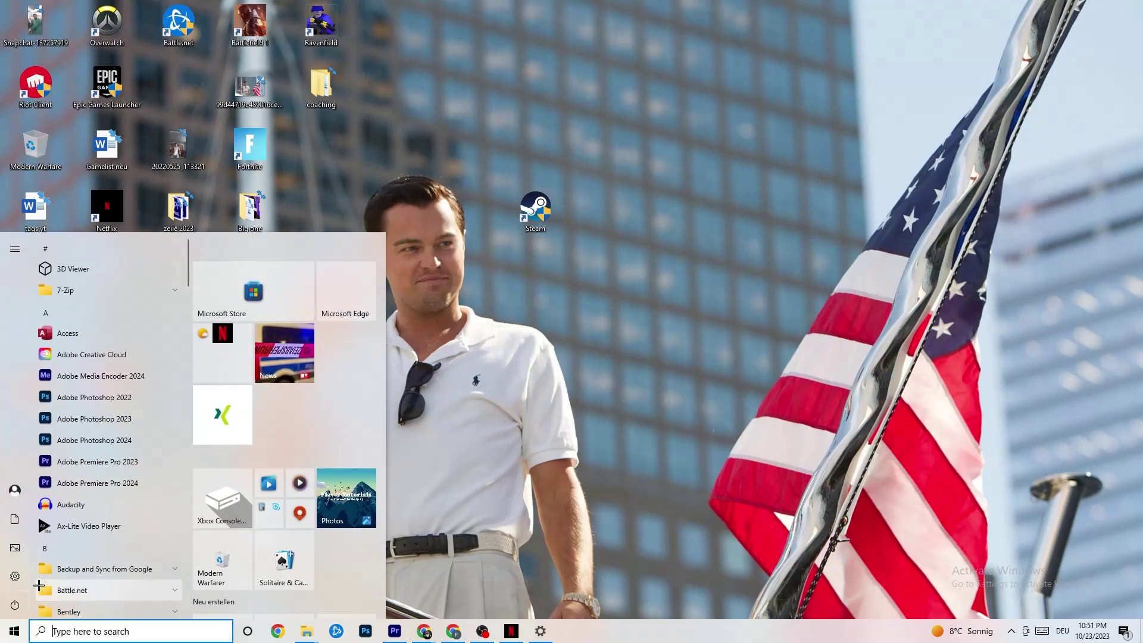
pyautogui.click(540, 630)
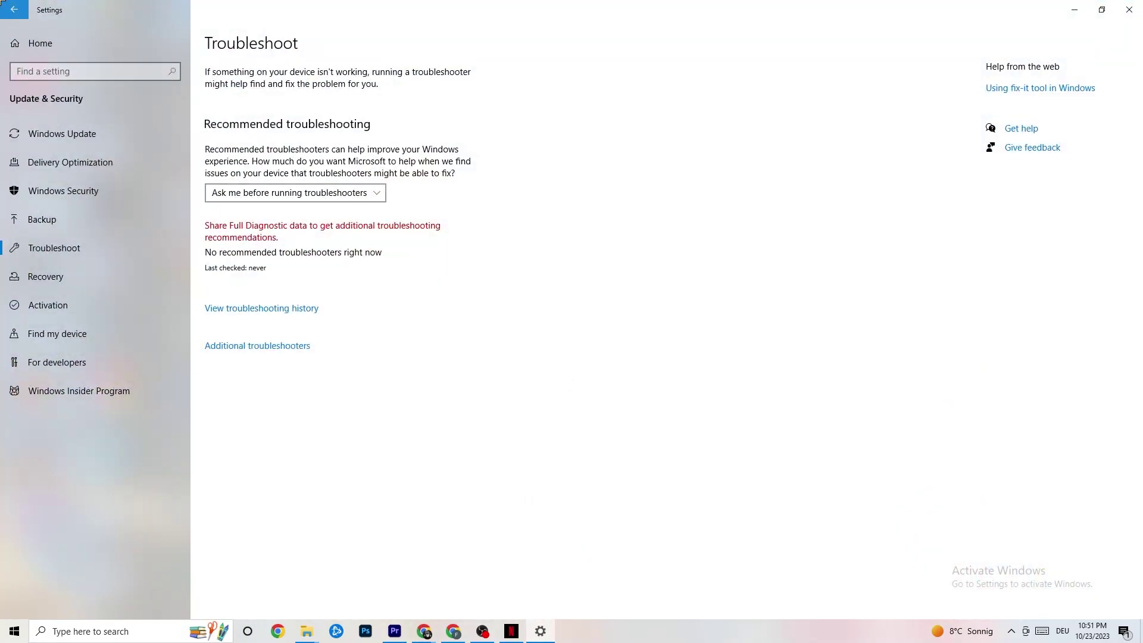
pyautogui.click(40, 43)
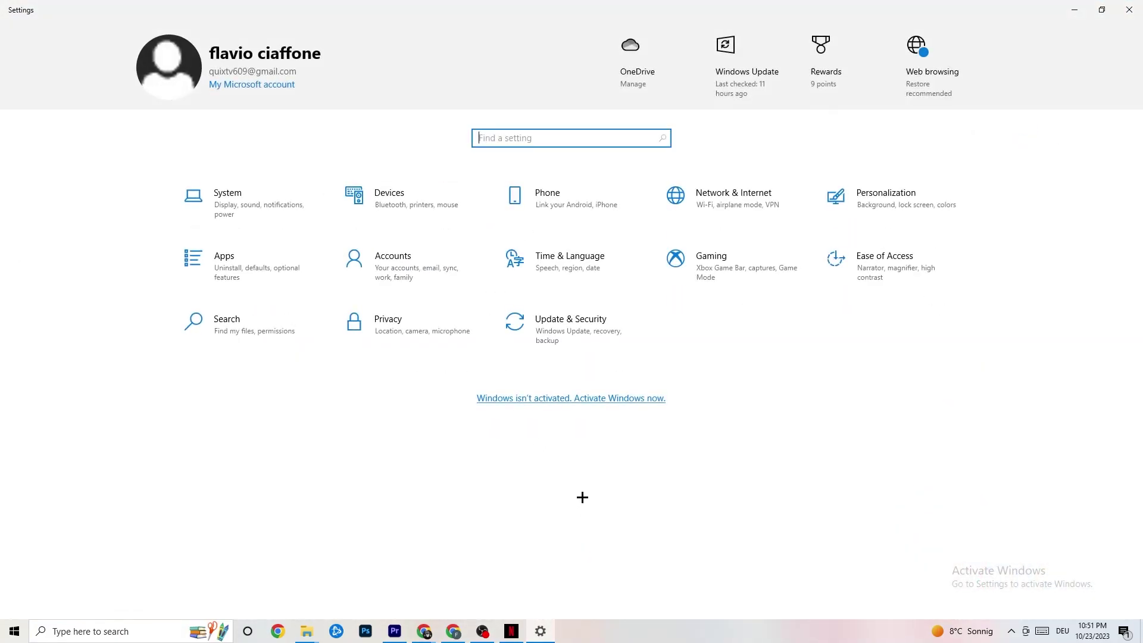
pyautogui.click(268, 216)
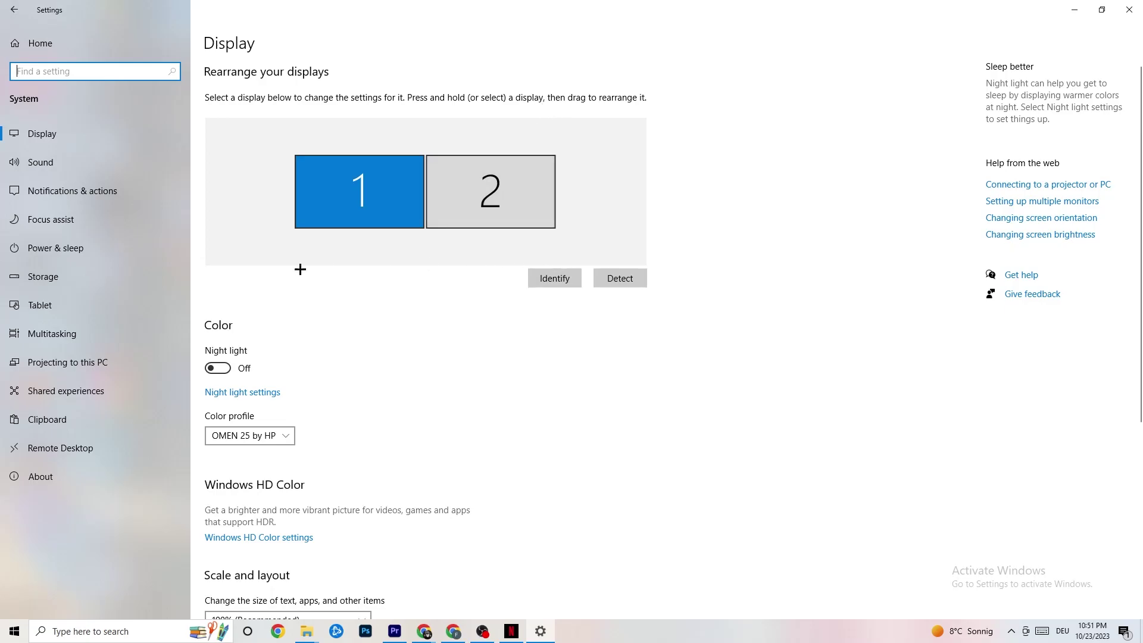
pyautogui.scroll(-5, 300, 269)
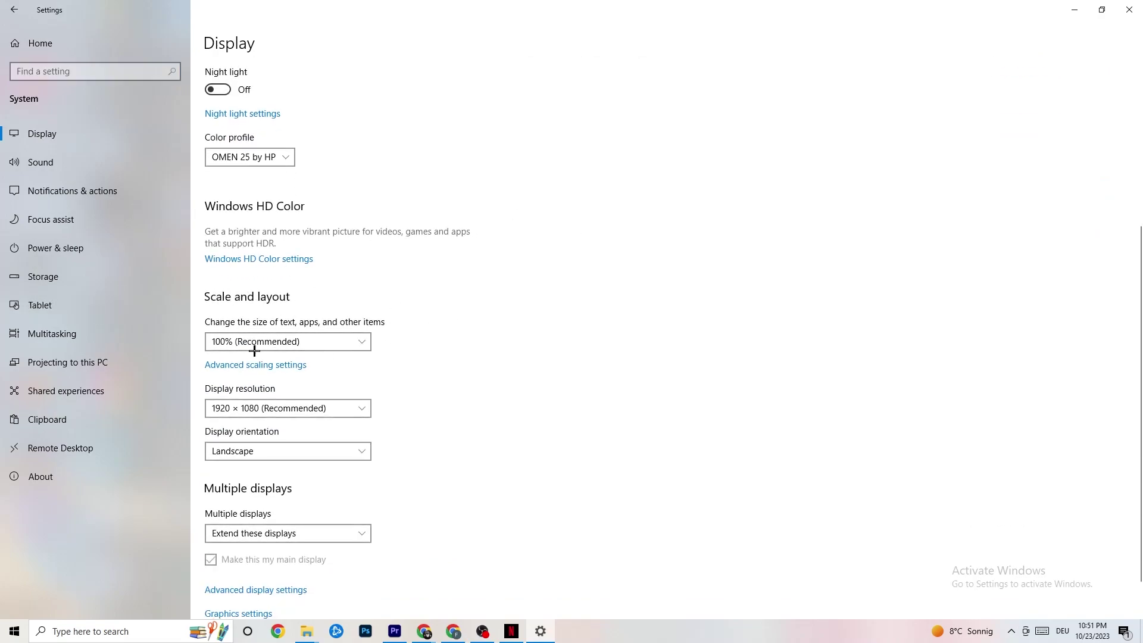
pyautogui.click(360, 334)
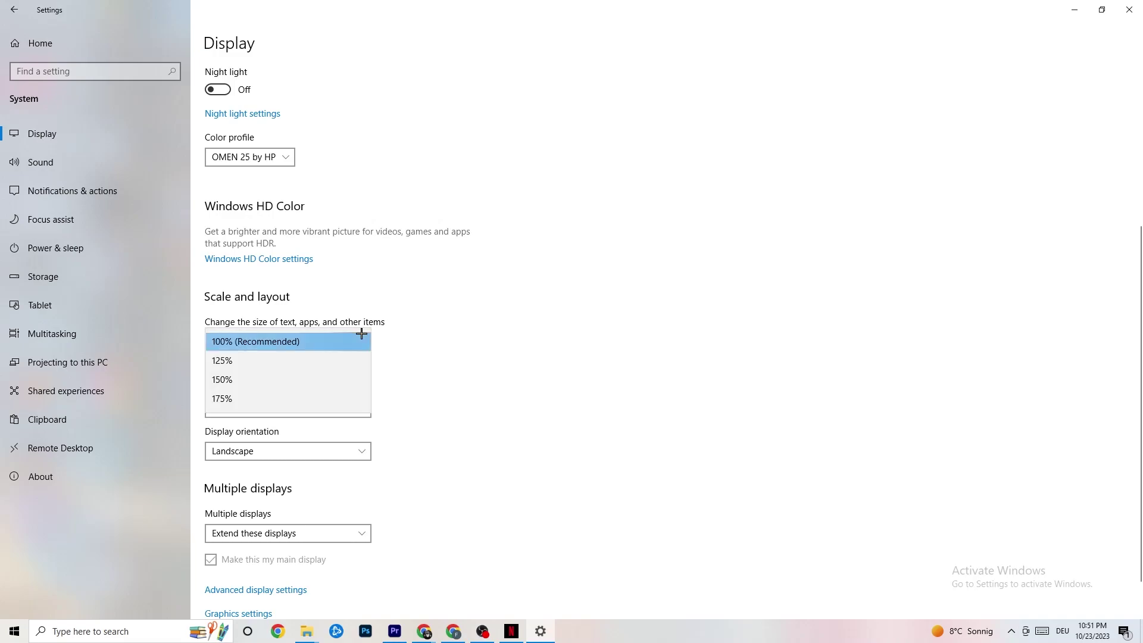
pyautogui.click(518, 293)
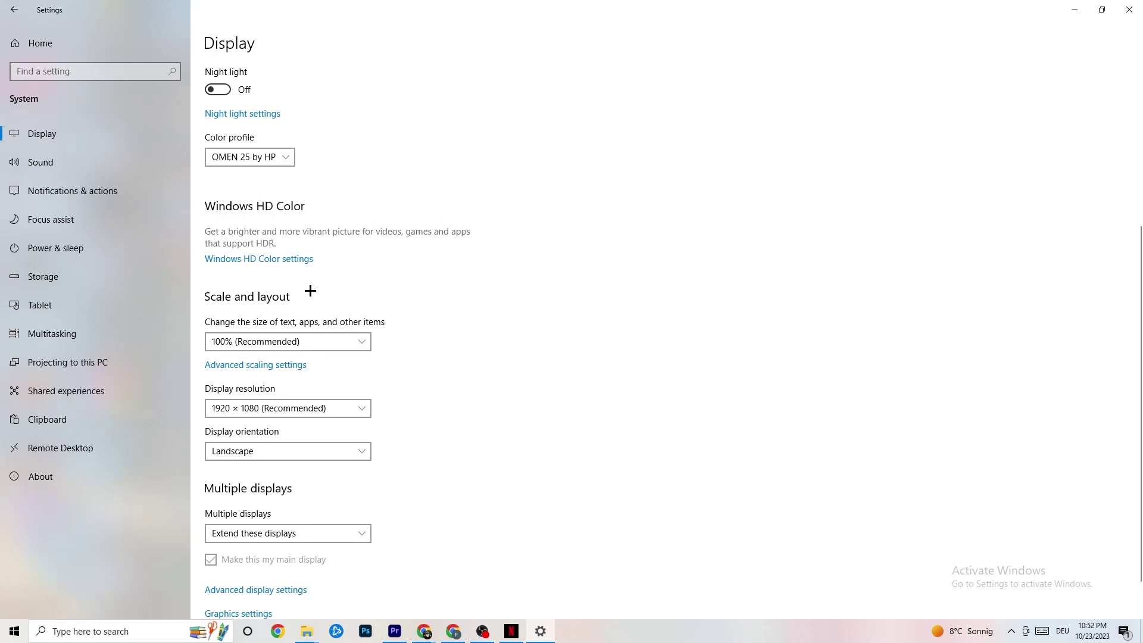
# Open Power & sleep, view the Additional power settings plan list, then close Power Options.
pyautogui.click(76, 245)
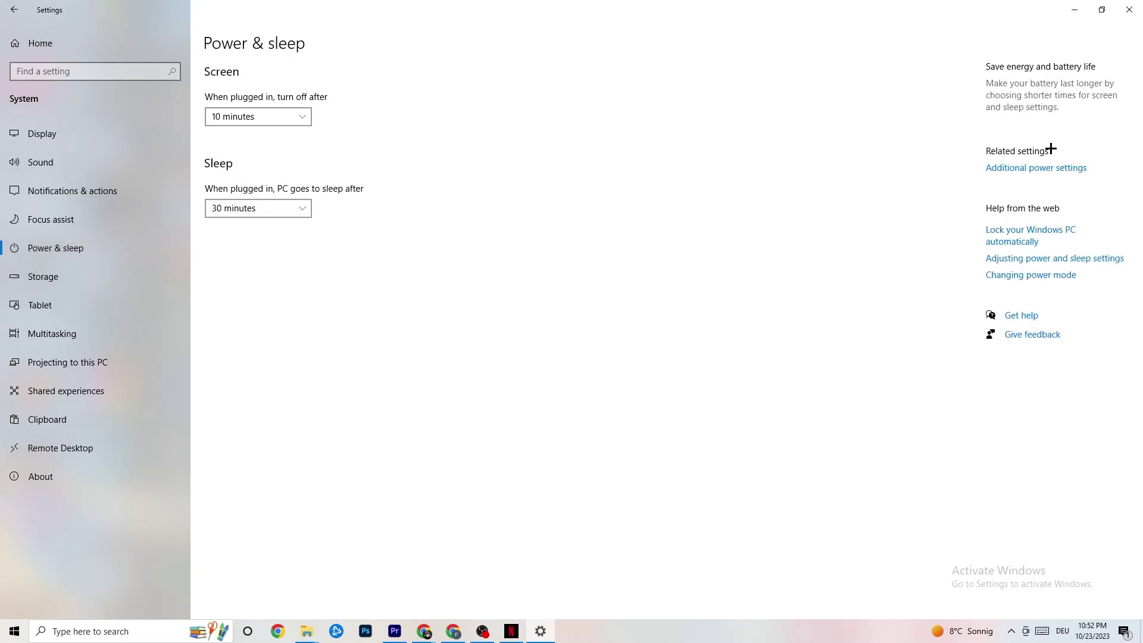
pyautogui.click(1047, 169)
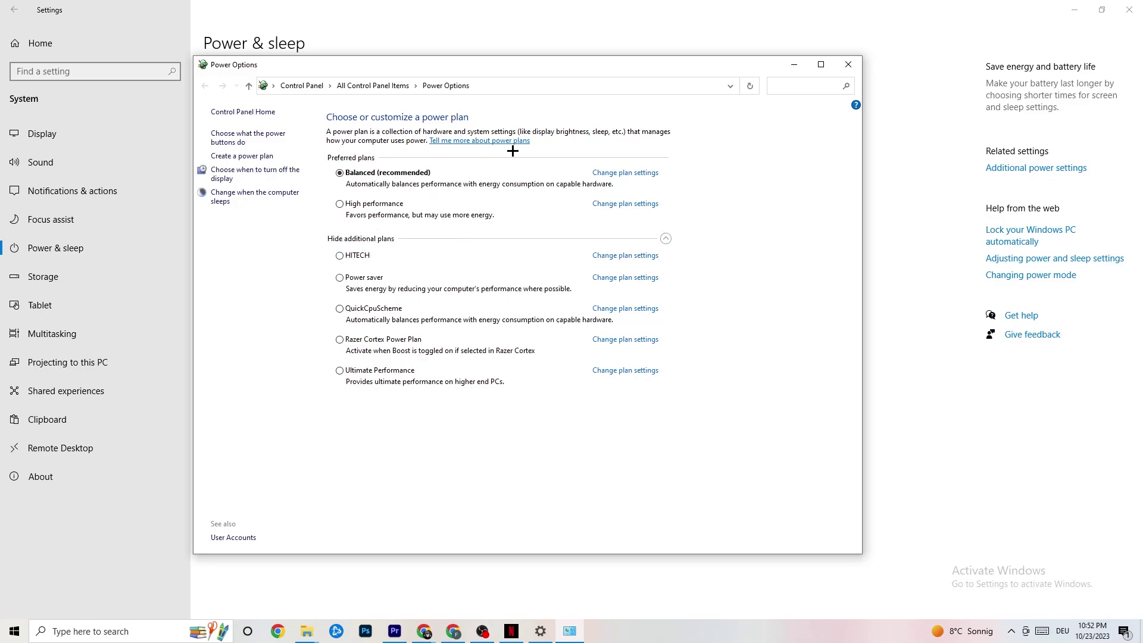
pyautogui.click(845, 68)
# Review Storage Sense, keeping Every week runs and 14-day recycle-bin cleanup, then return to Storage.
pyautogui.click(82, 276)
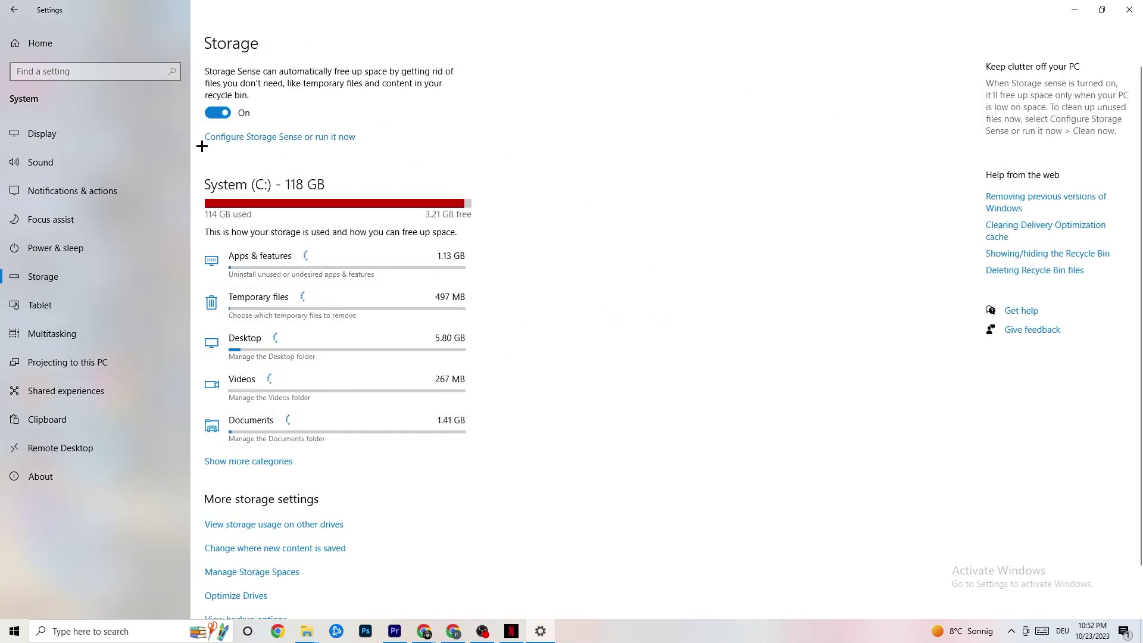
pyautogui.click(318, 138)
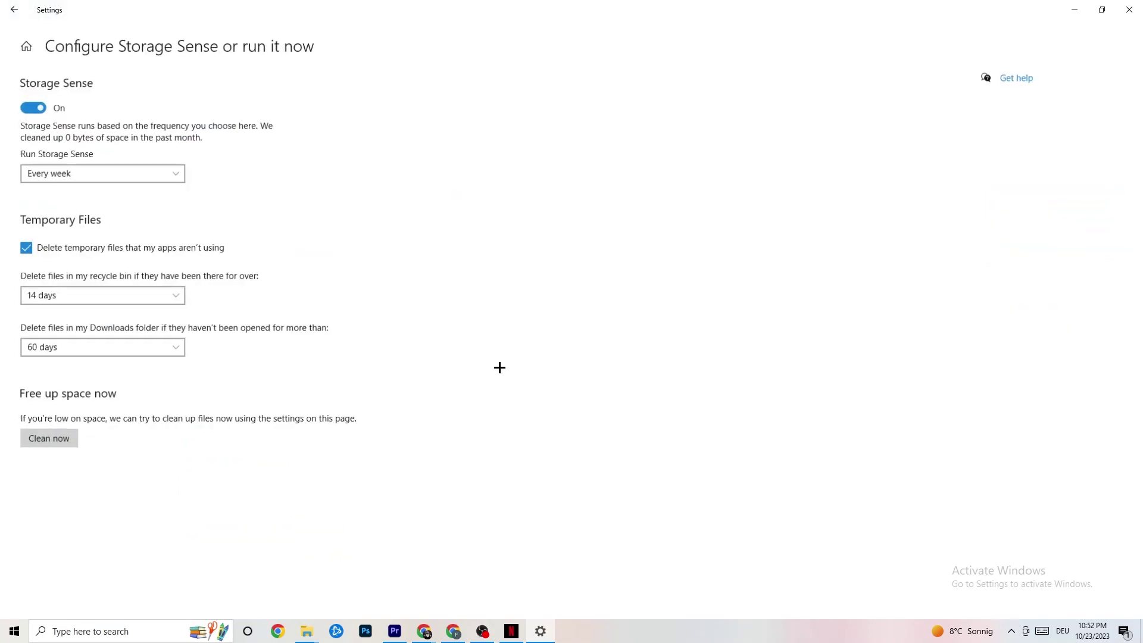
pyautogui.click(135, 168)
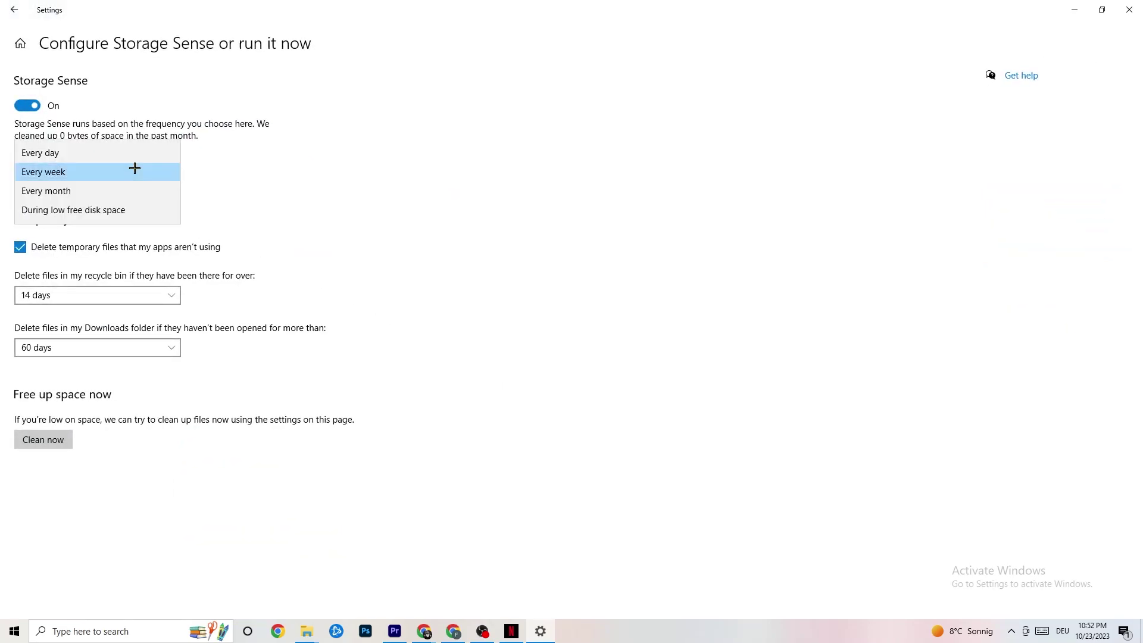
pyautogui.click(462, 222)
pyautogui.click(65, 172)
pyautogui.click(206, 132)
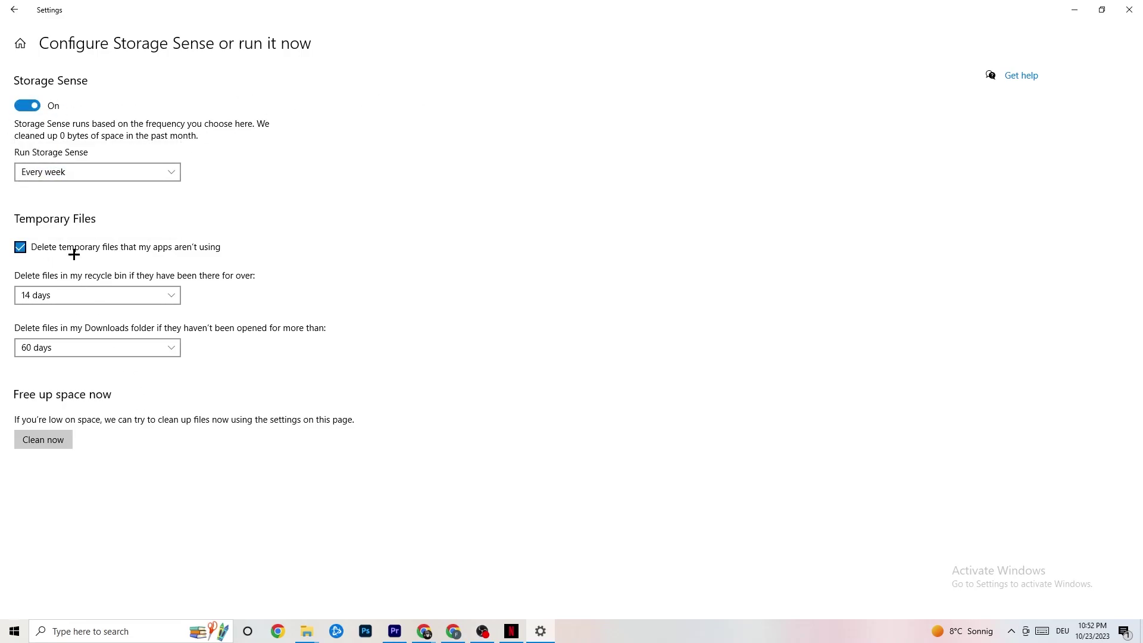
pyautogui.click(122, 295)
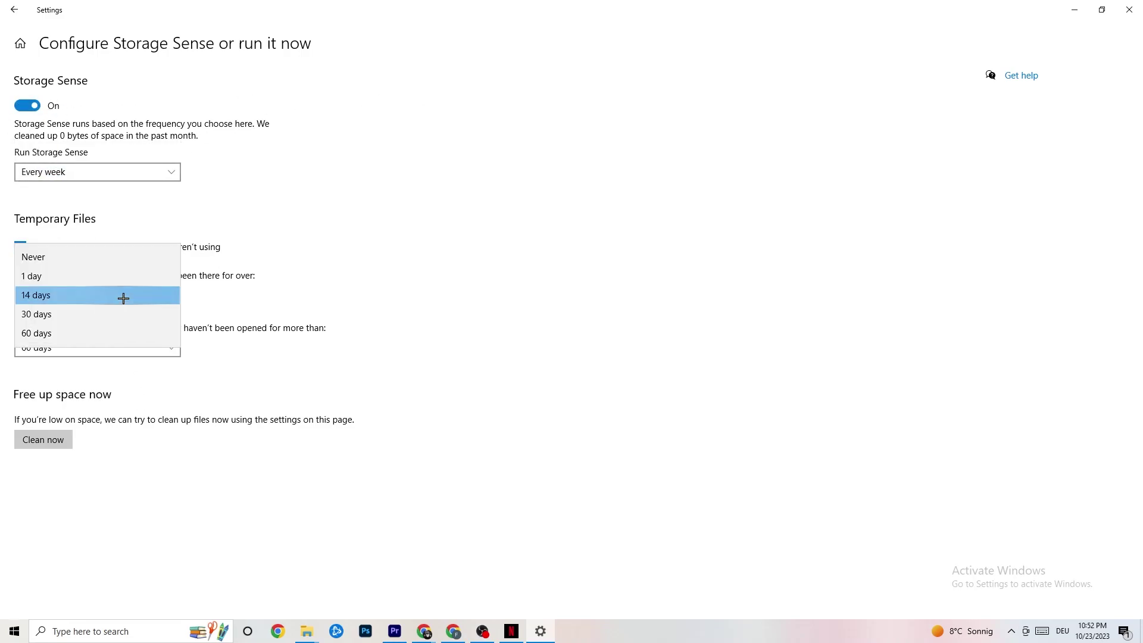
pyautogui.click(474, 252)
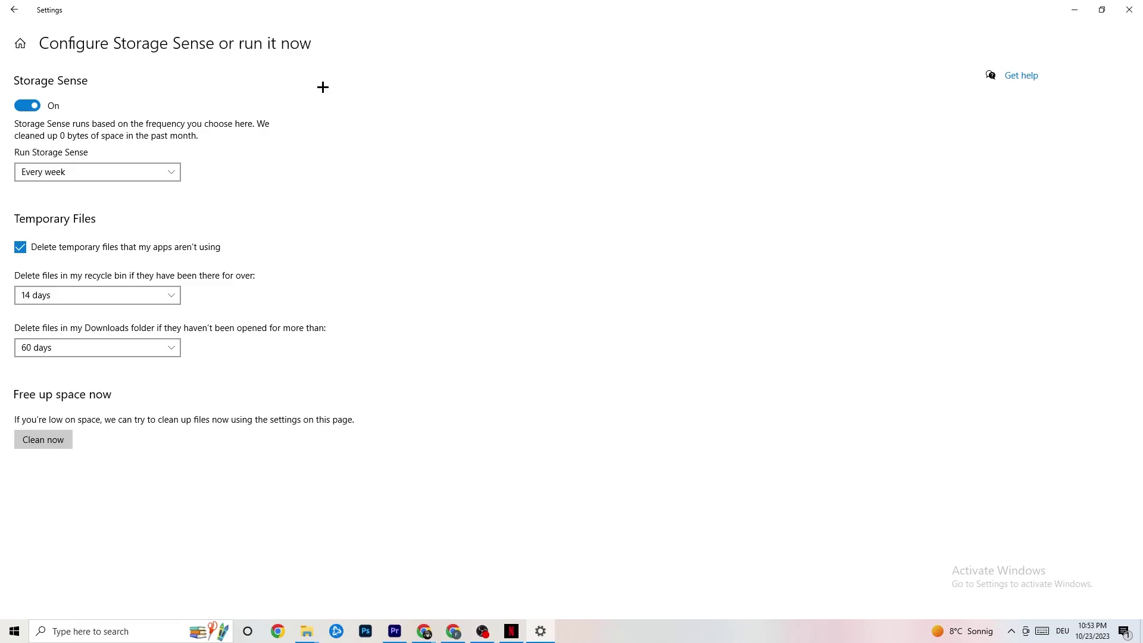
pyautogui.click(15, 9)
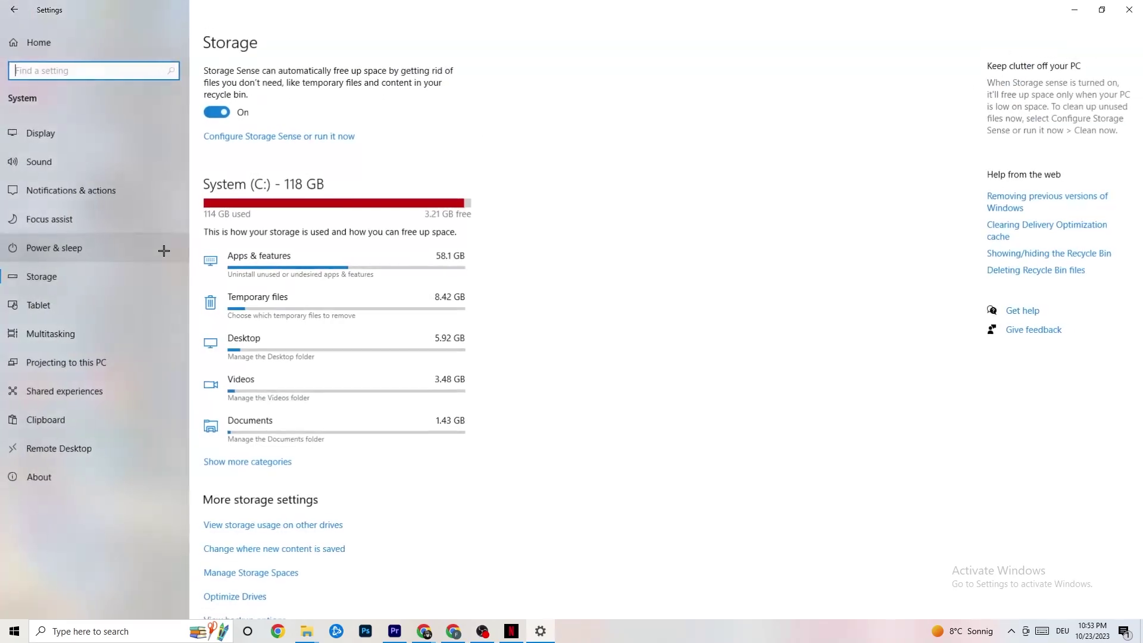
# From Home, open Gaming > Captures, showing background recording Off and 2-hour maximum length.
pyautogui.click(10, 15)
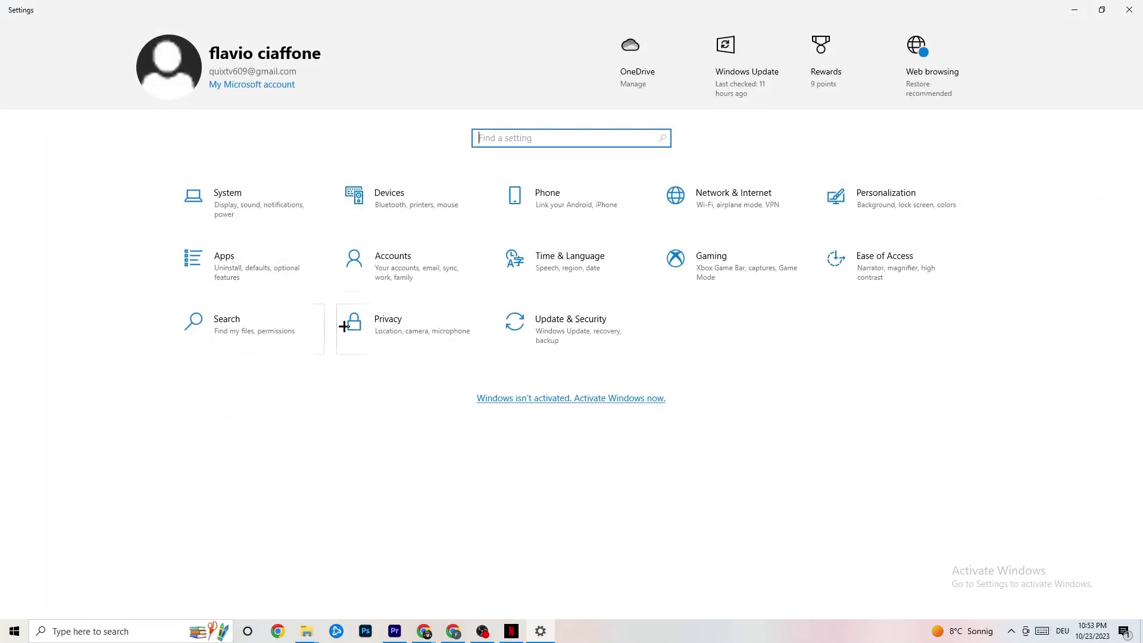
pyautogui.click(734, 267)
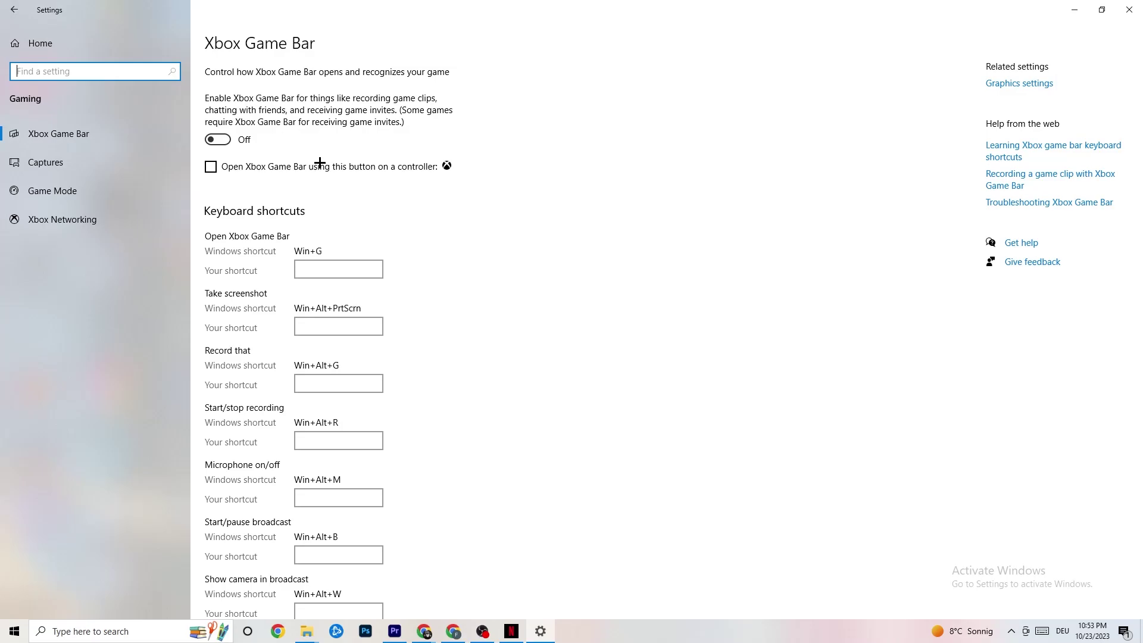
pyautogui.click(76, 154)
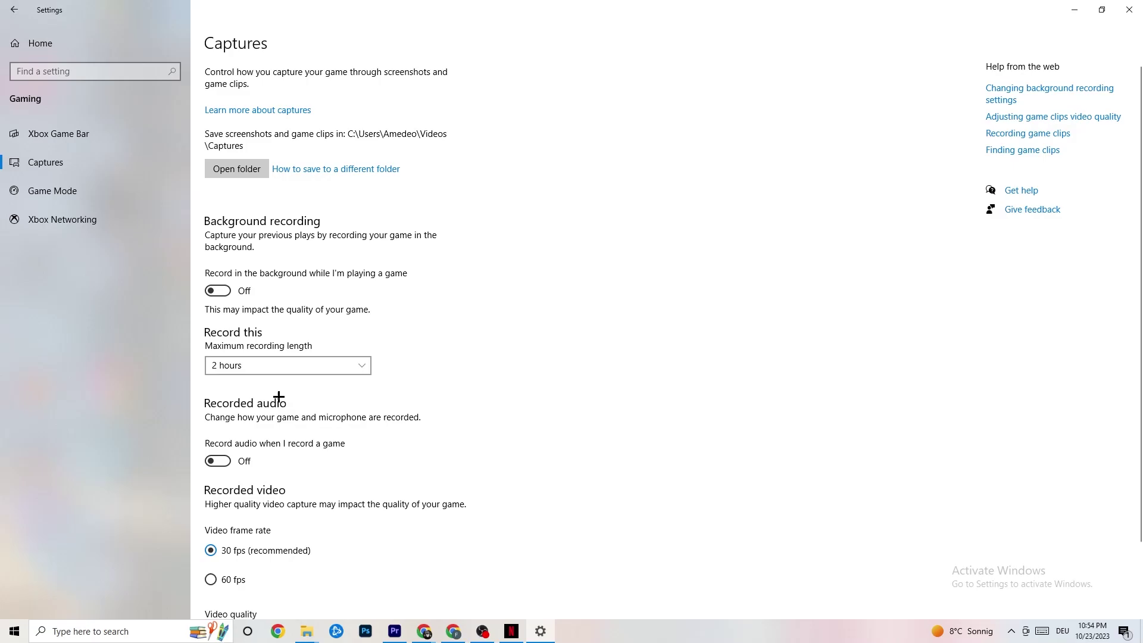
# Check that Game Mode is On, then close the Settings window.
pyautogui.click(59, 190)
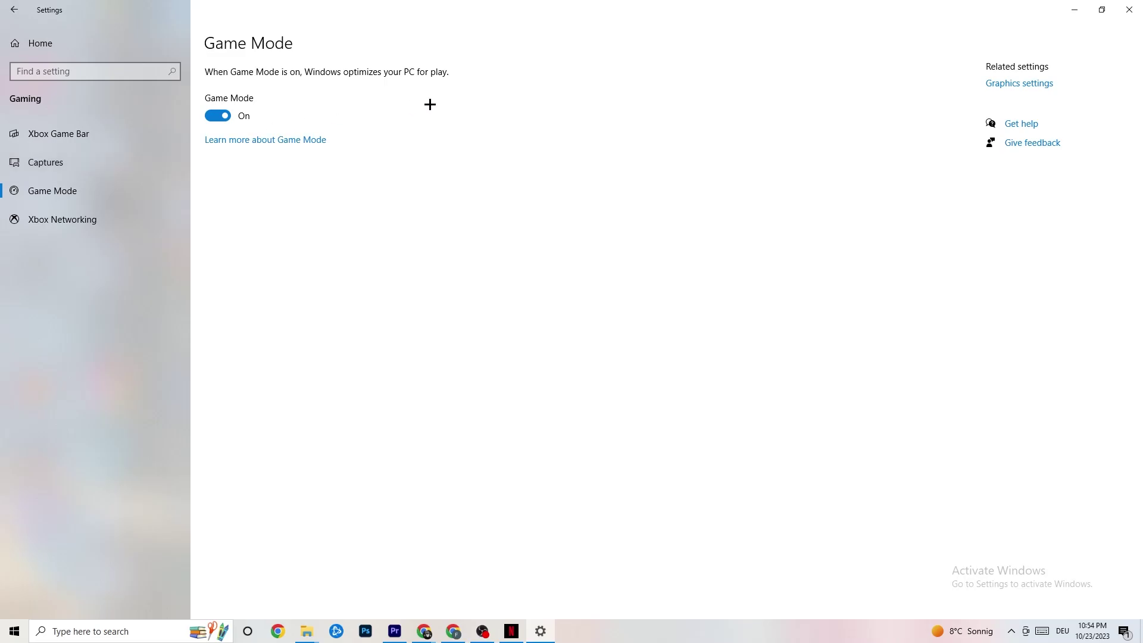
pyautogui.click(1127, 9)
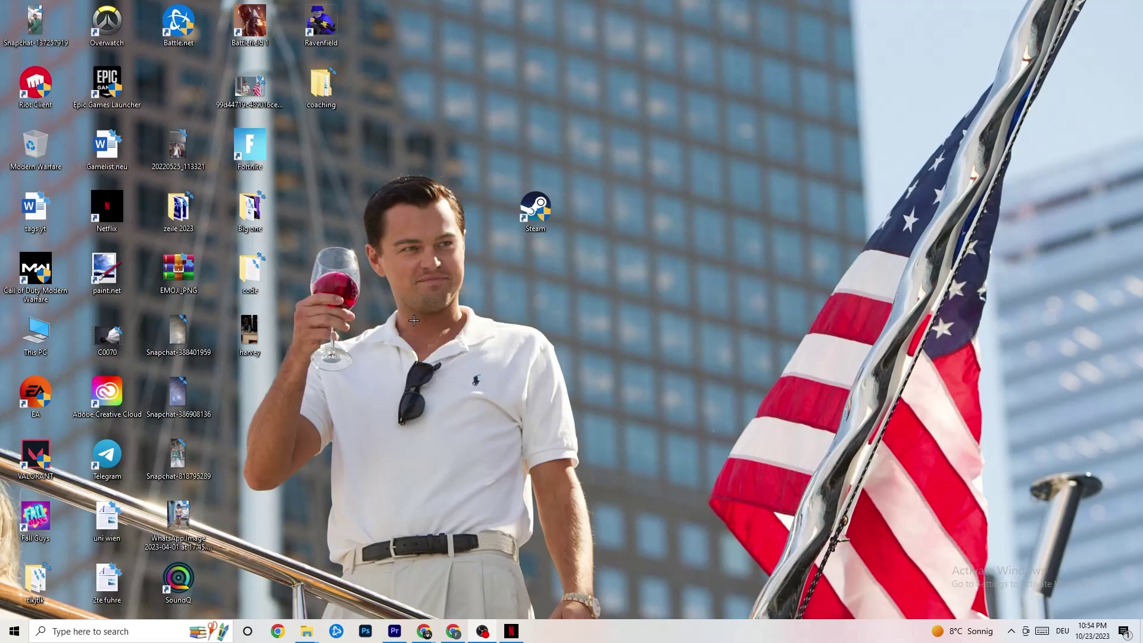
# Launch Task Manager from the taskbar, scroll its Processes list, and open then dismiss Netflix's actions.
pyautogui.rightClick(584, 639)
pyautogui.click(616, 583)
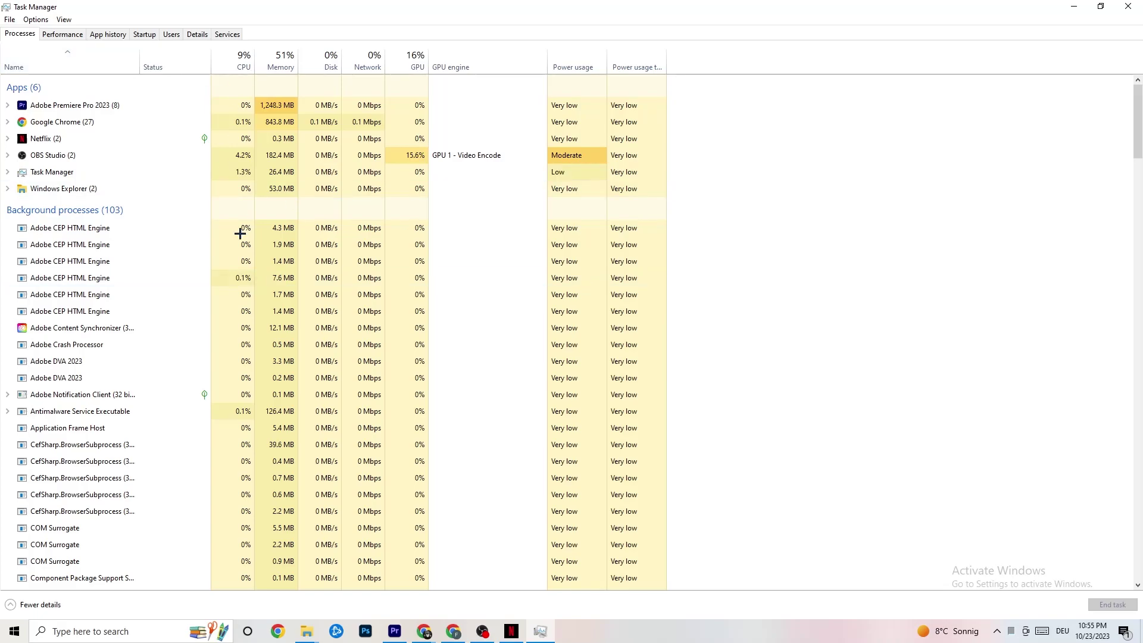
pyautogui.scroll(-3, 252, 444)
pyautogui.scroll(-4, 252, 444)
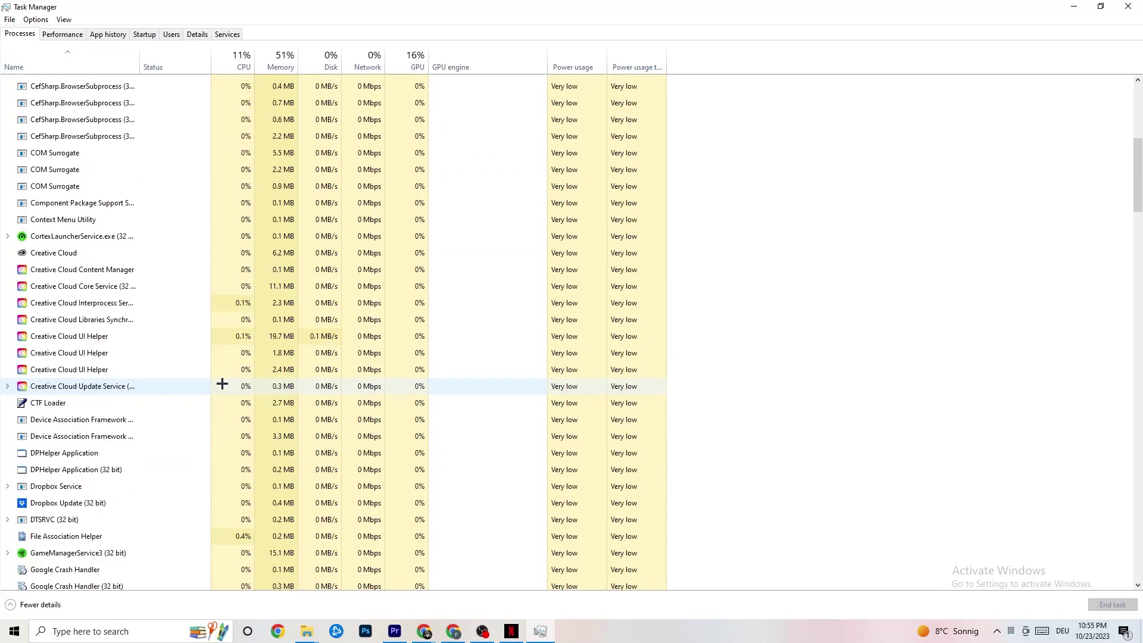
pyautogui.scroll(7, 224, 387)
pyautogui.scroll(-3, 208, 350)
pyautogui.scroll(3, 148, 331)
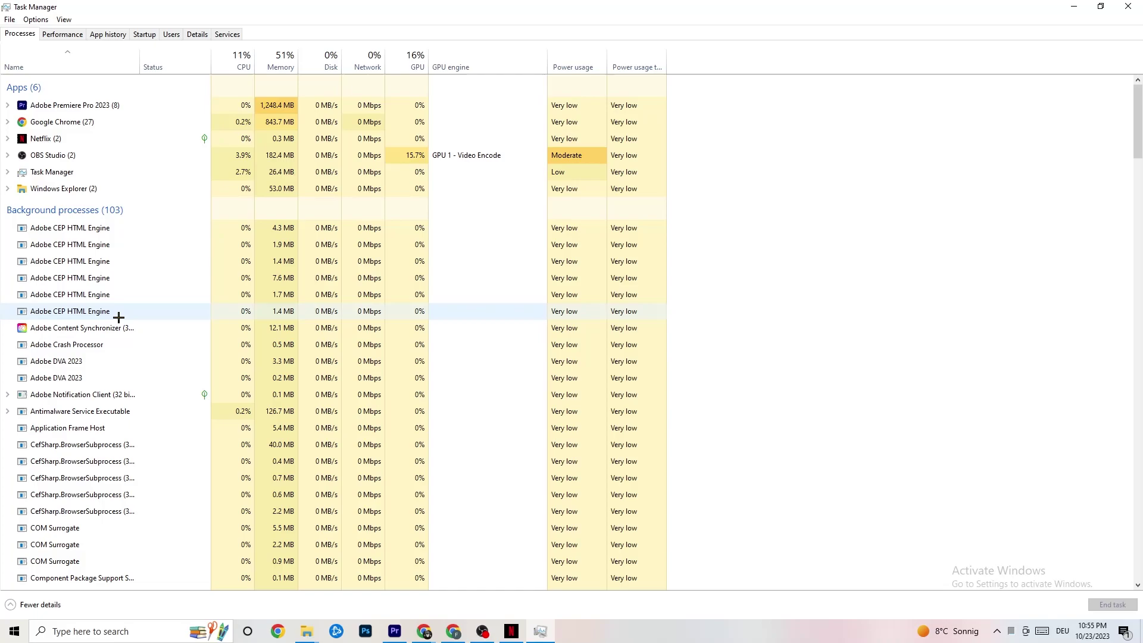
pyautogui.rightClick(74, 140)
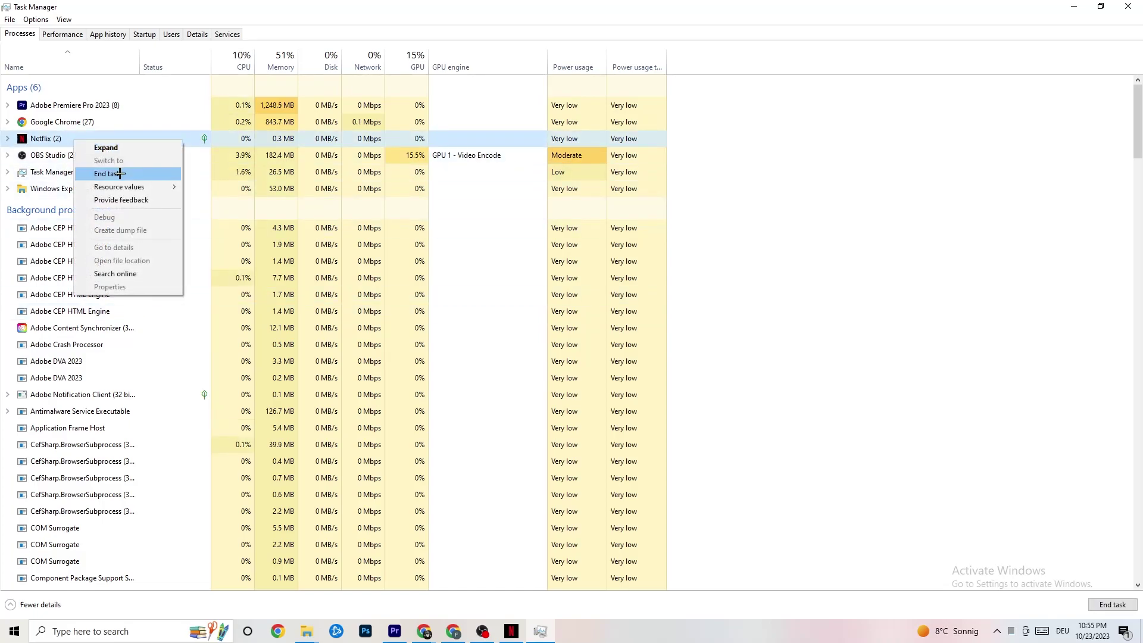
pyautogui.click(849, 191)
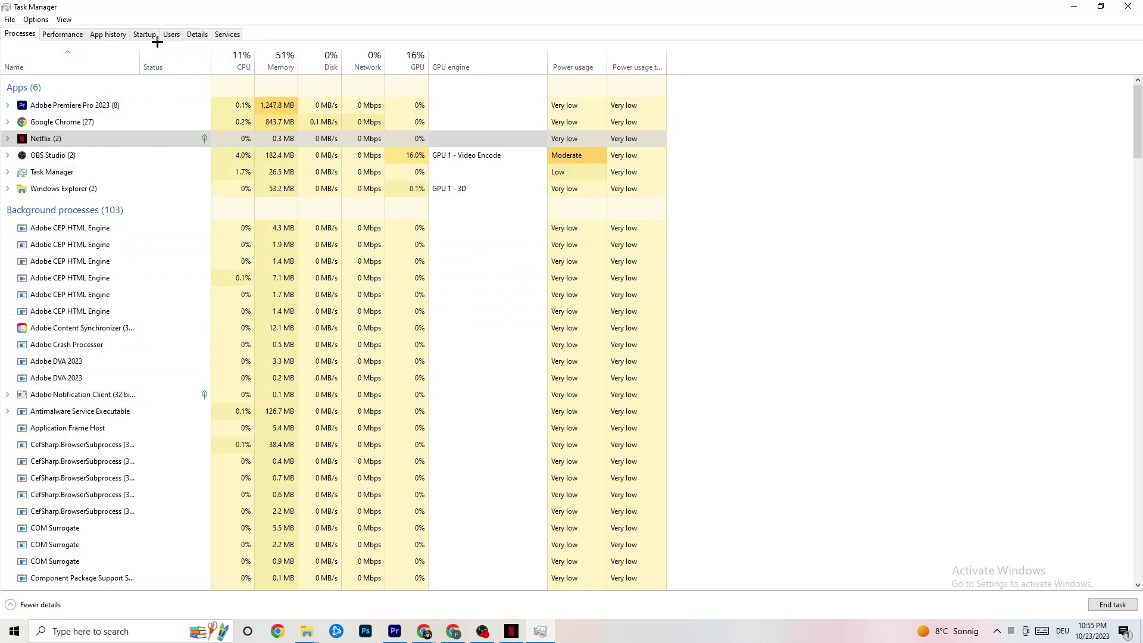
# Review process details and Premiere Pro's priority options, then show the Startup apps list.
pyautogui.click(186, 36)
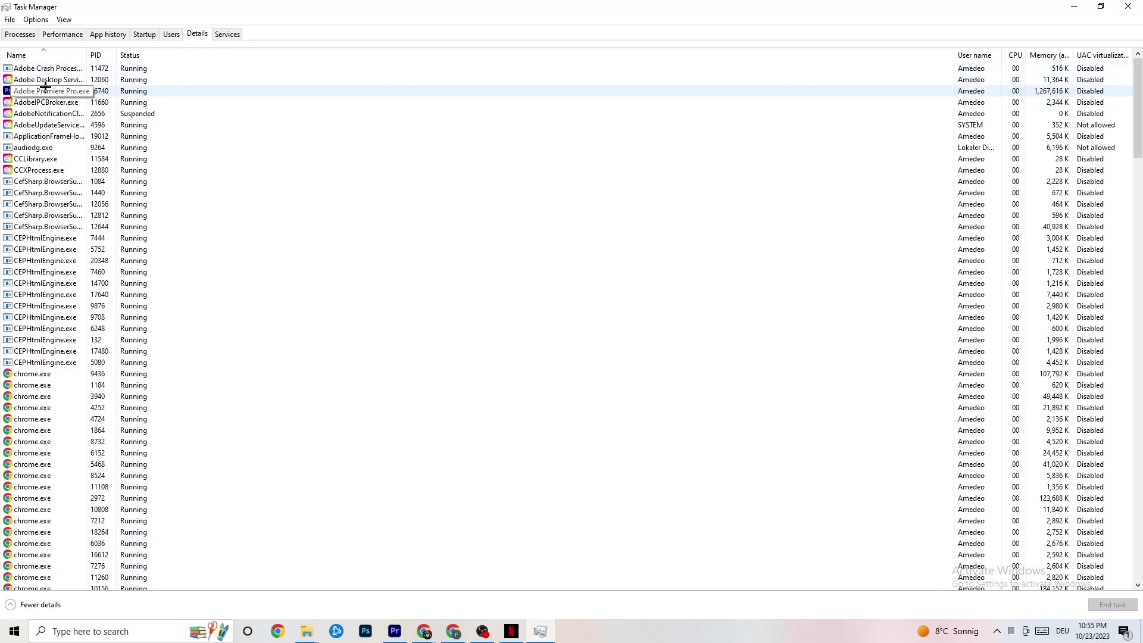
pyautogui.rightClick(113, 94)
pyautogui.moveTo(176, 145)
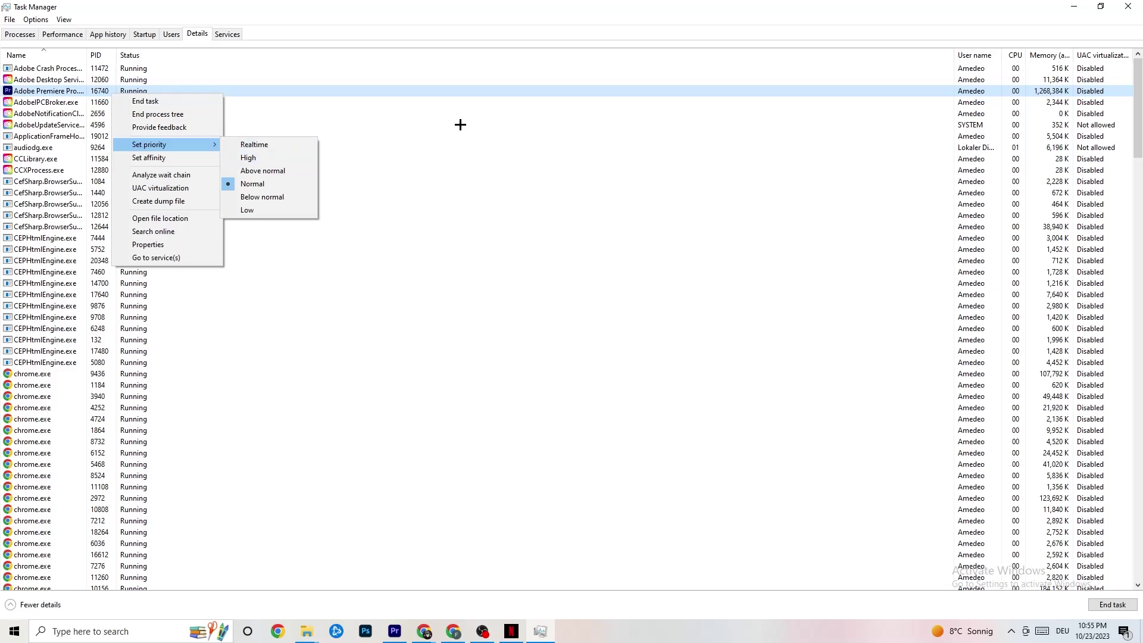
pyautogui.click(189, 144)
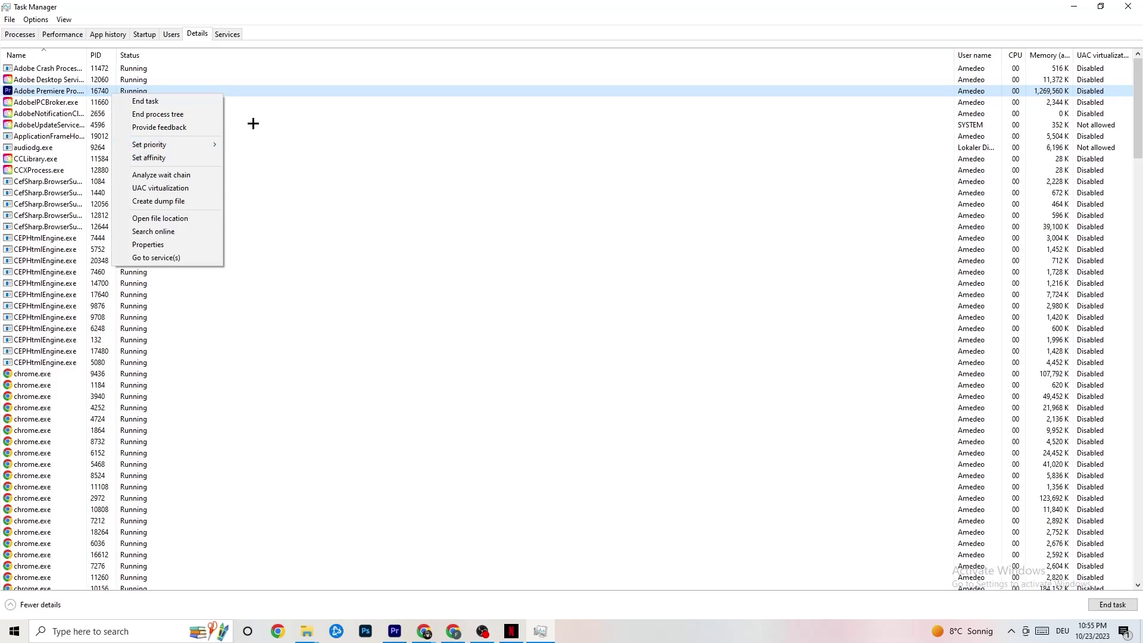
pyautogui.click(144, 34)
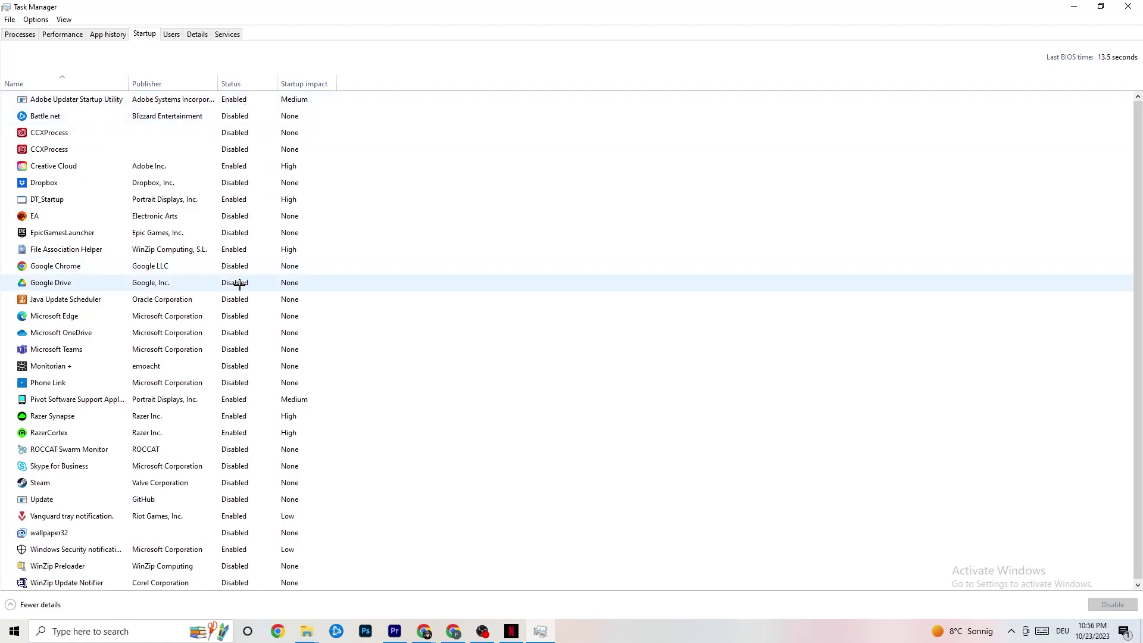
# Check Google Drive and Pivot Software Support startup options without changes, then close Task Manager.
pyautogui.rightClick(164, 284)
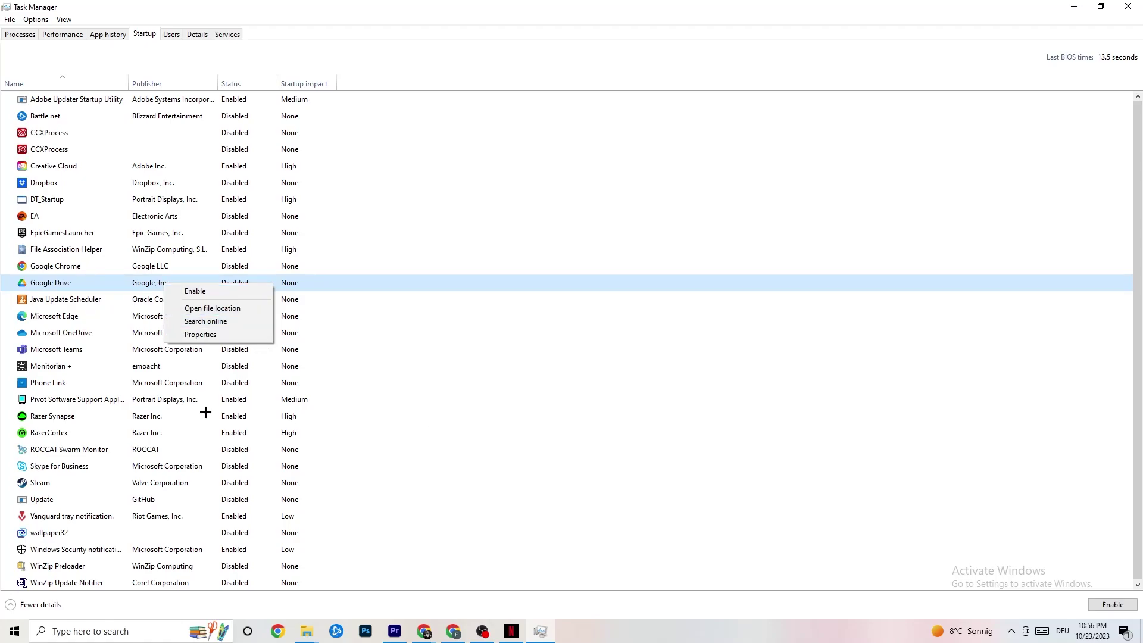
pyautogui.rightClick(225, 401)
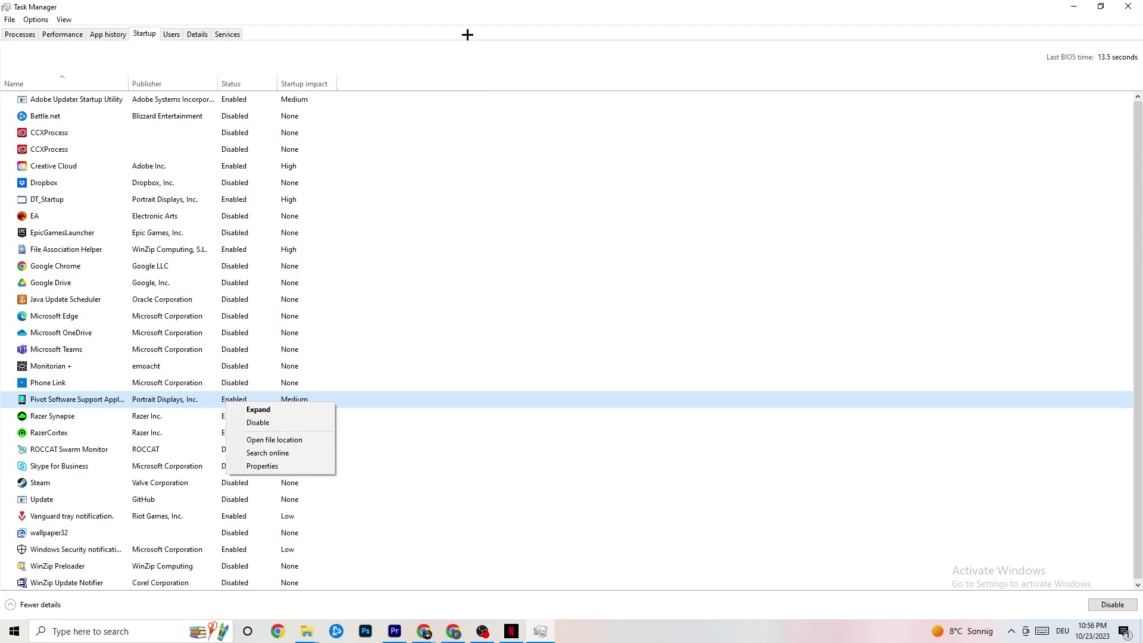
pyautogui.click(462, 19)
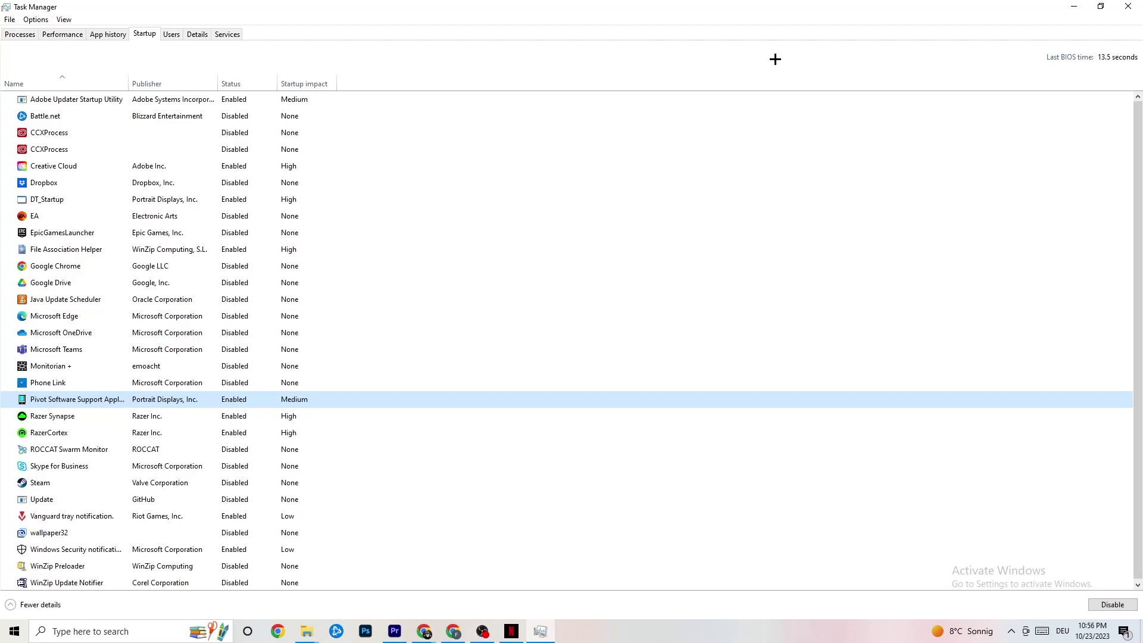
pyautogui.click(1127, 6)
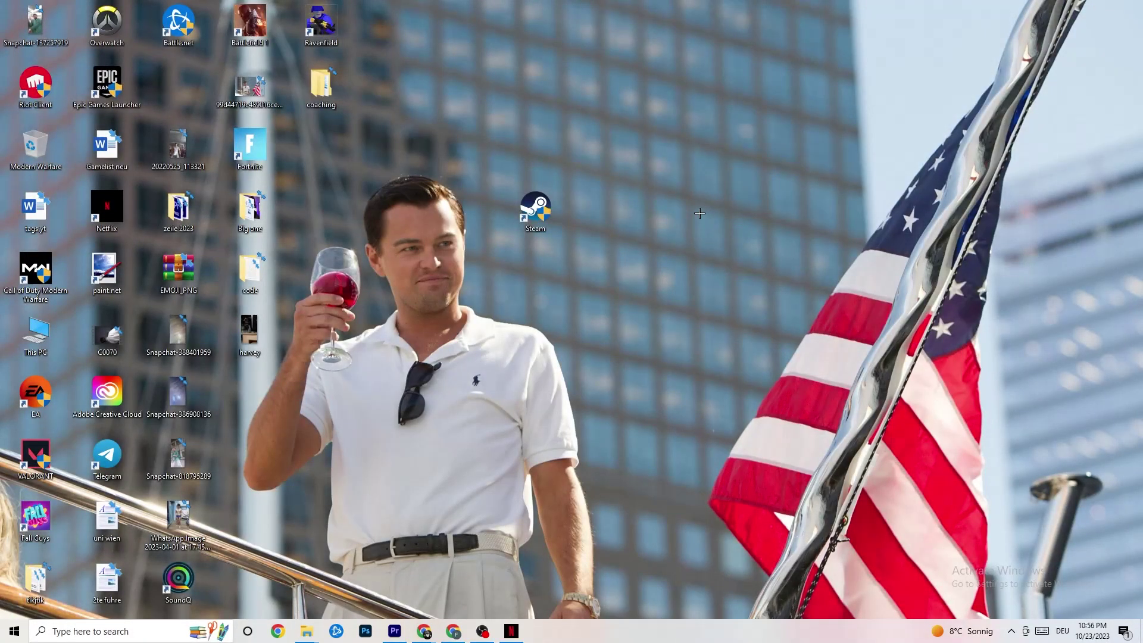